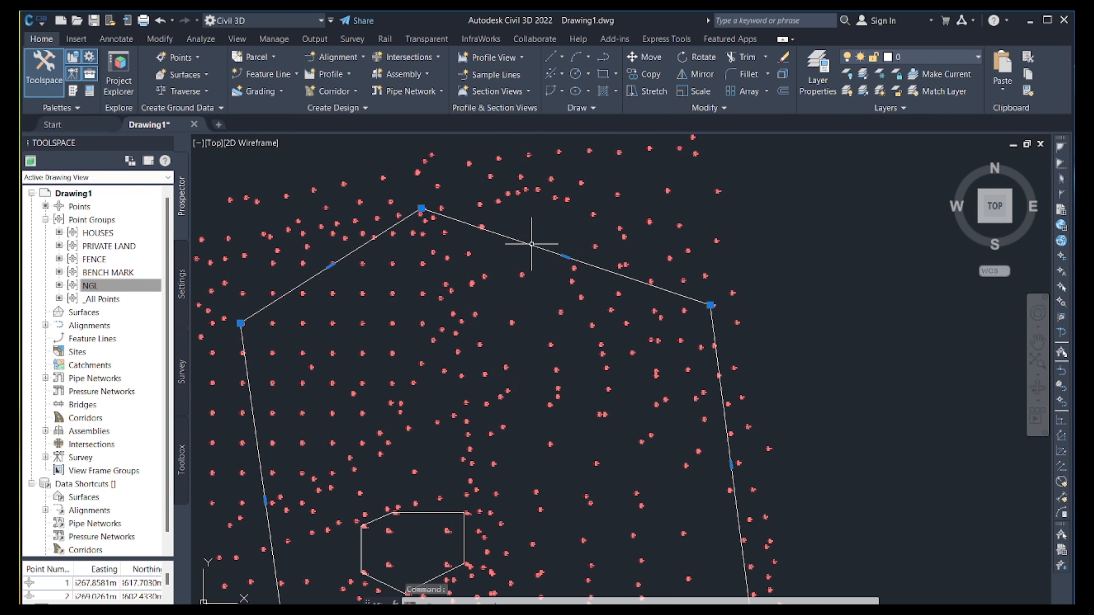
- Examine the closed boundary lines drawn through the survey points in the existing drawing
scroll(532, 248, down, 3)
scroll(559, 260, up, 5)
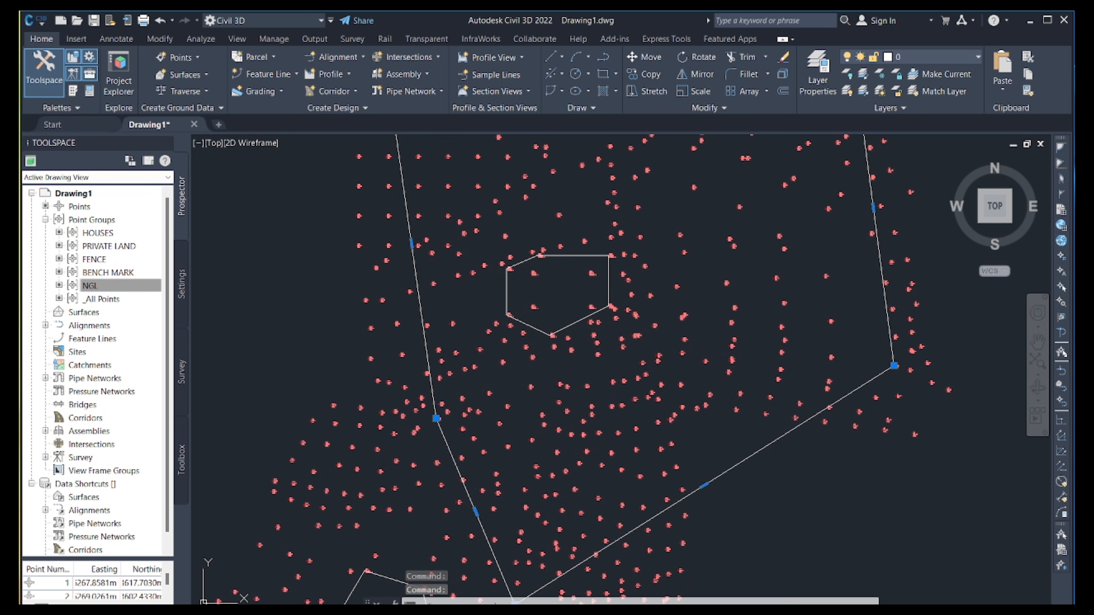
scroll(559, 259, down, 3)
scroll(510, 363, up, 6)
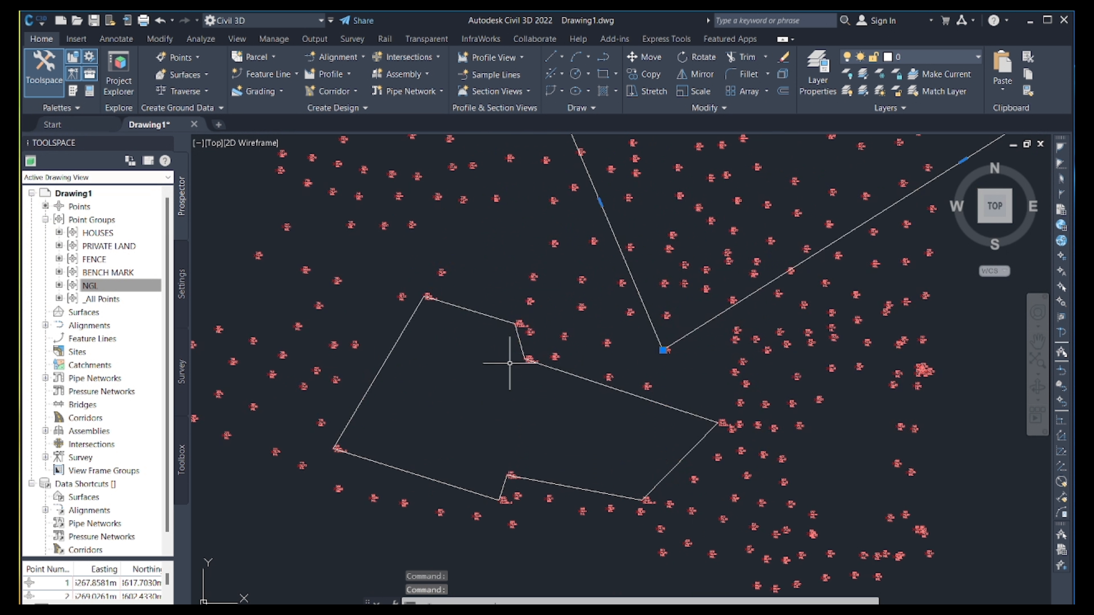
click(496, 316)
scroll(491, 361, down, 4)
scroll(493, 366, down, 4)
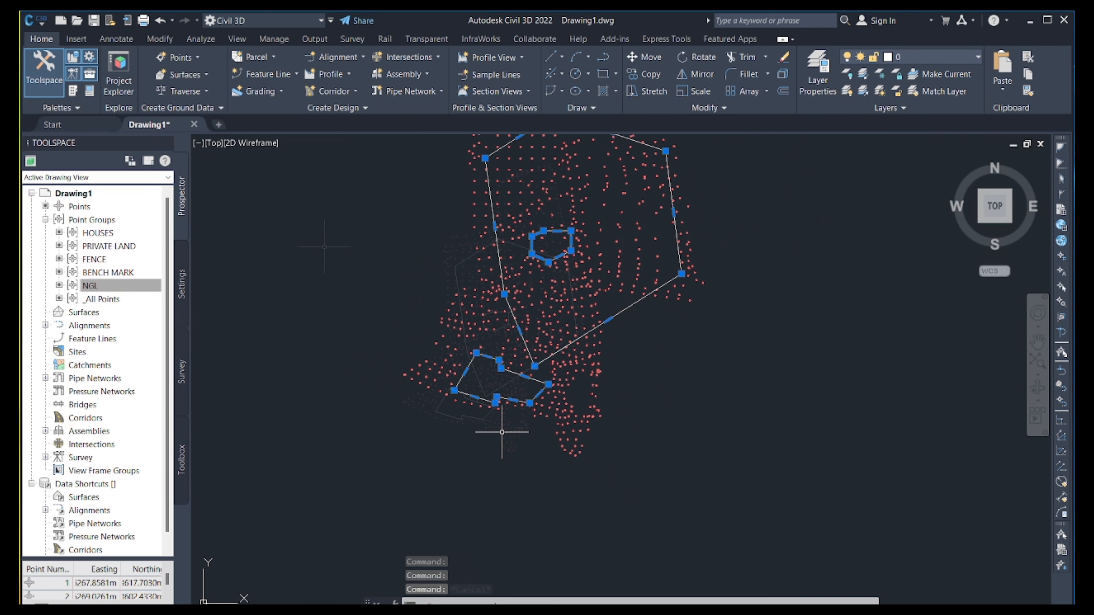
key(Escape)
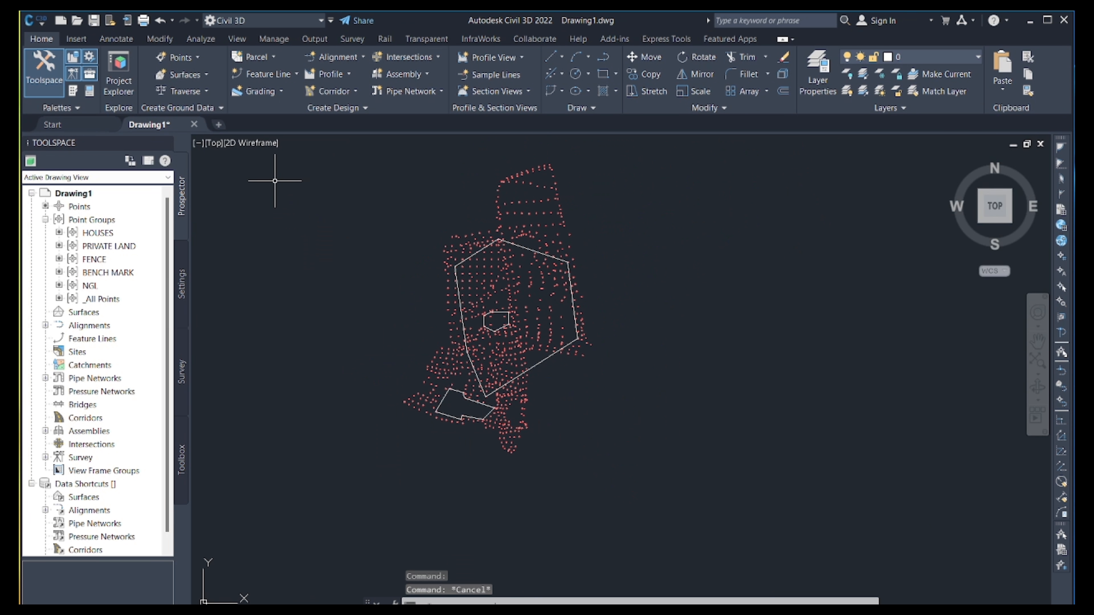
- Create a new blank drawing alongside the existing one
click(220, 125)
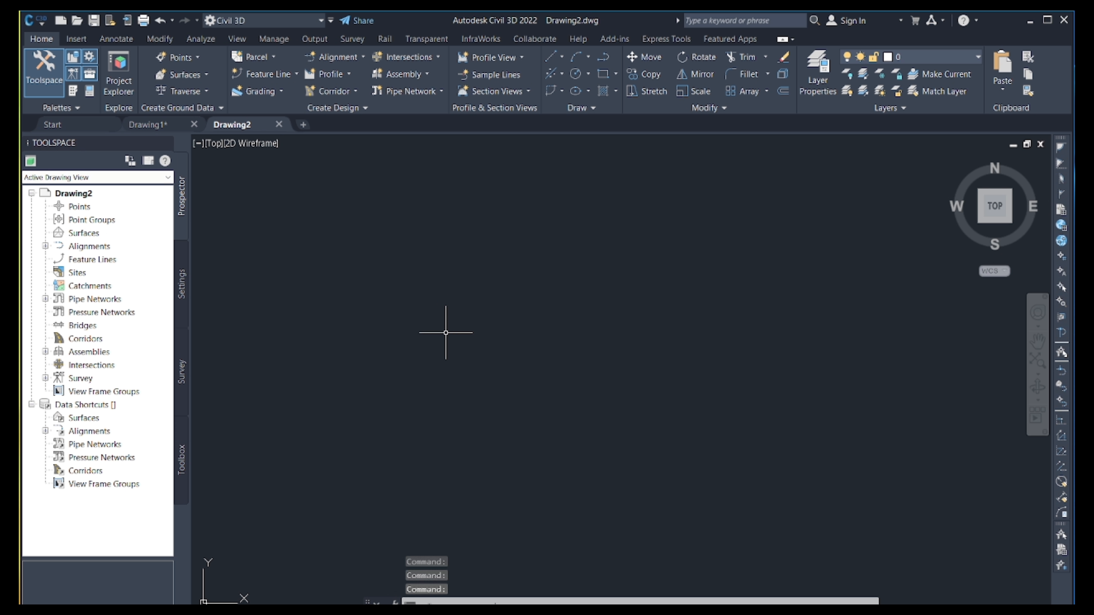
key(Escape)
key(Escape)
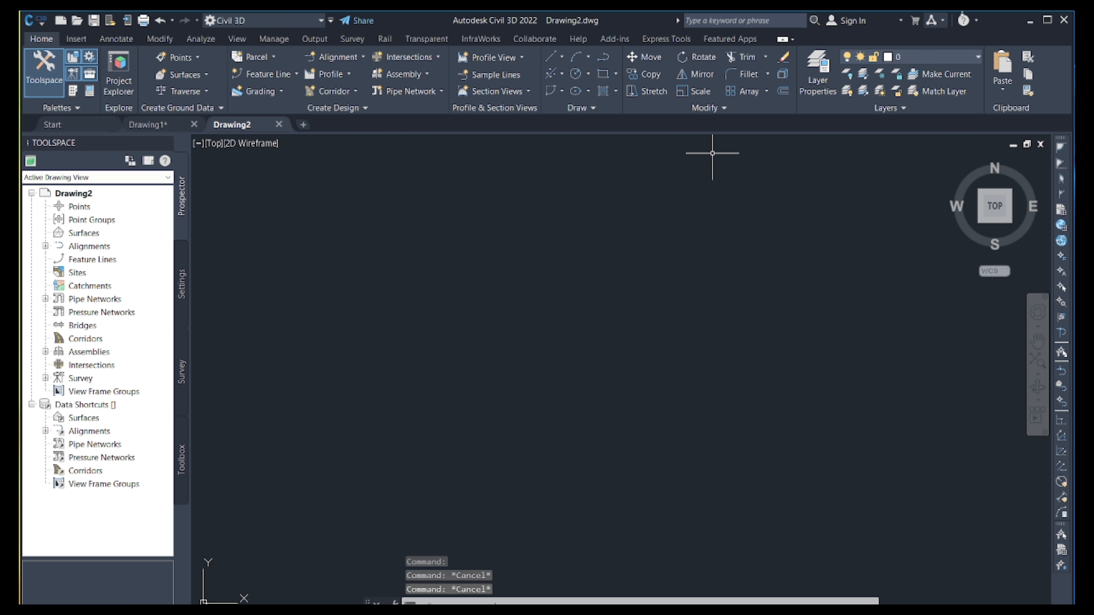
- Duplicate the RAW DATA-TOUTUBE file on the desktop, place the copy below the original, and return to Civil 3D's survey data
click(1030, 21)
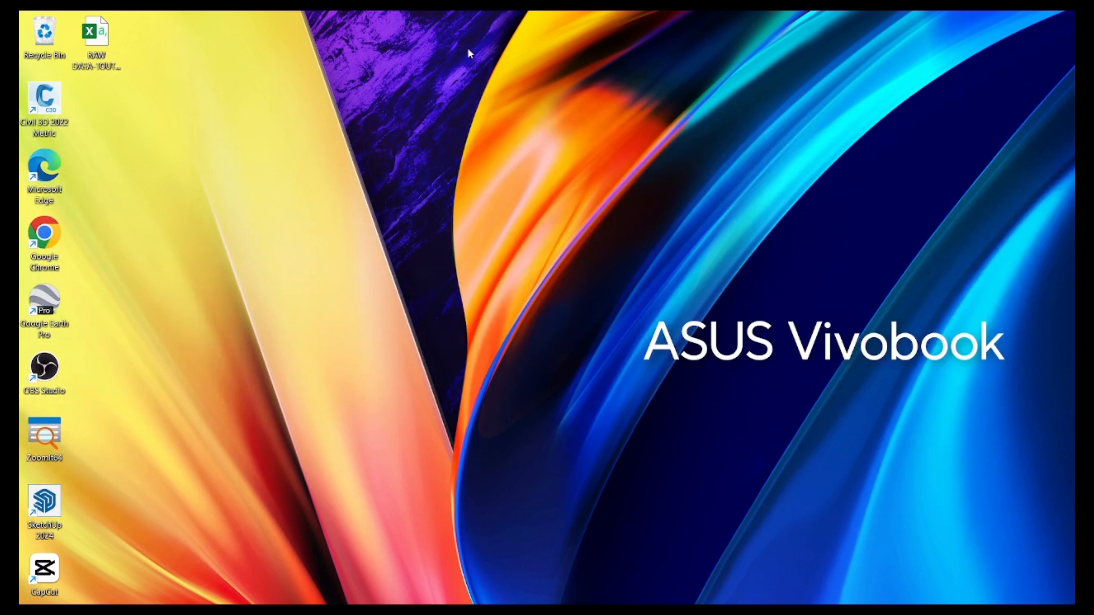
right_click(105, 43)
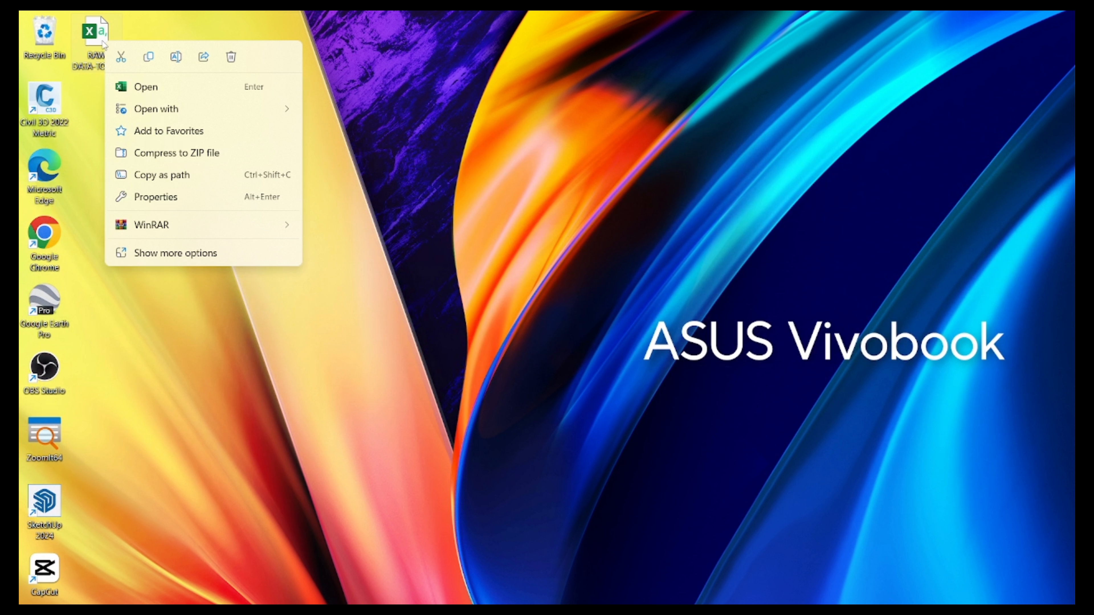
click(146, 59)
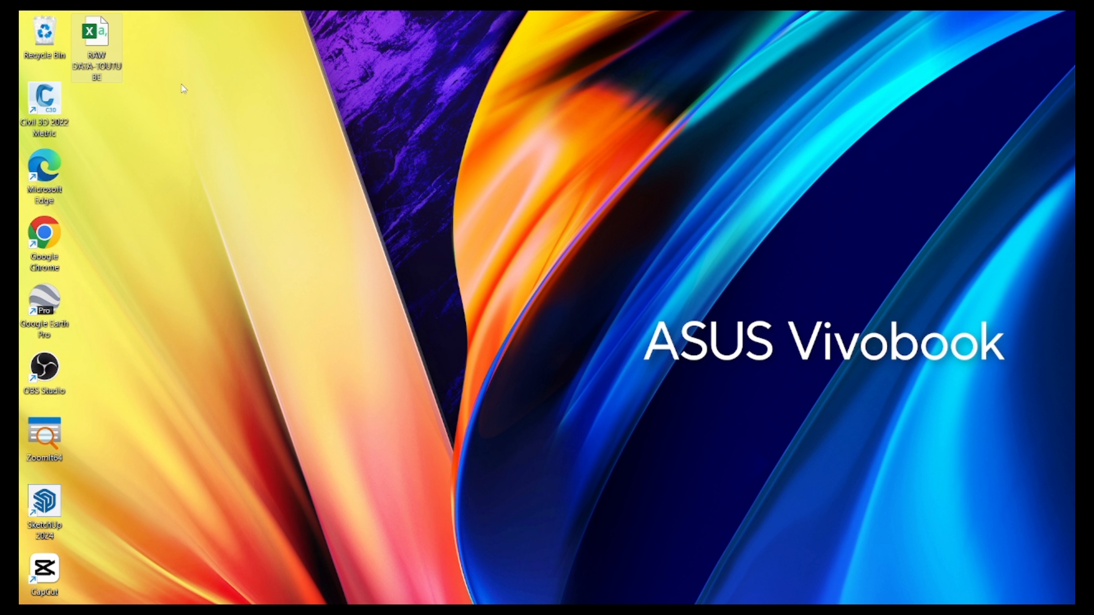
right_click(231, 106)
click(252, 122)
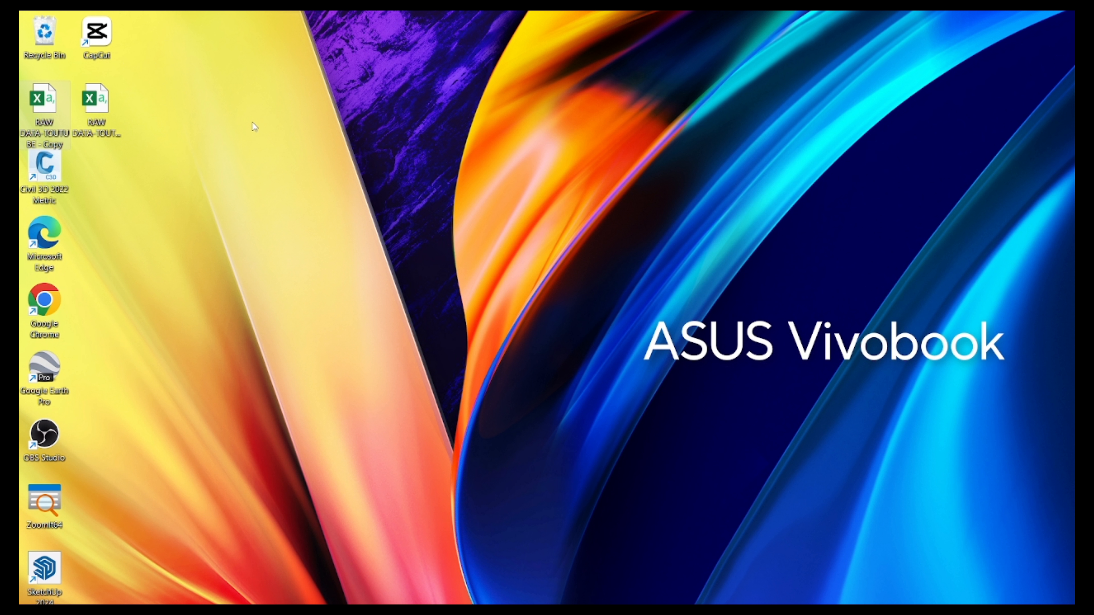
drag(48, 108, 112, 182)
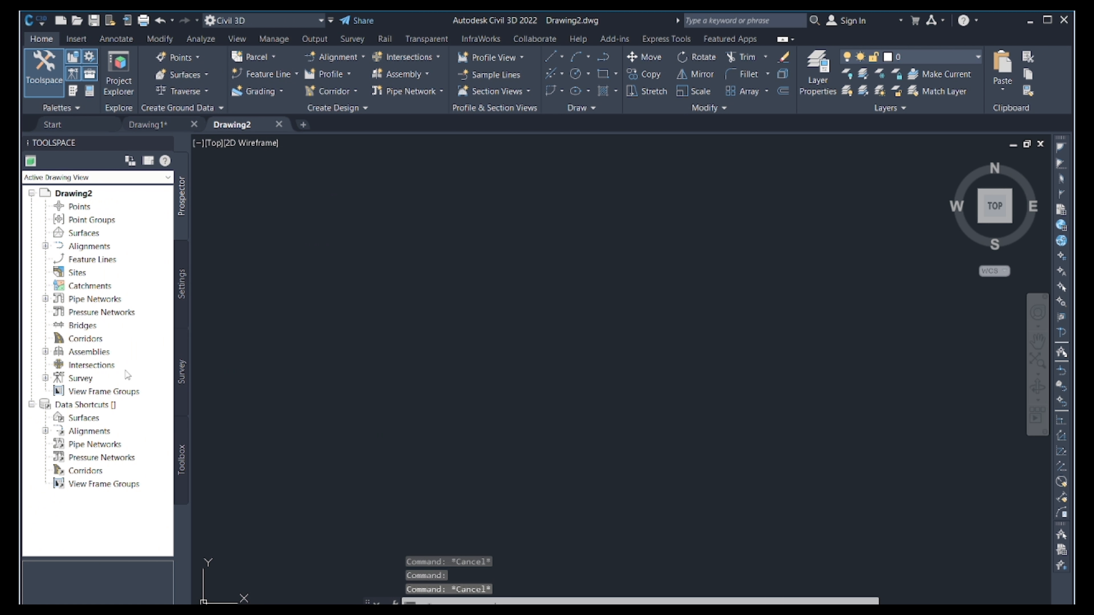
click(183, 366)
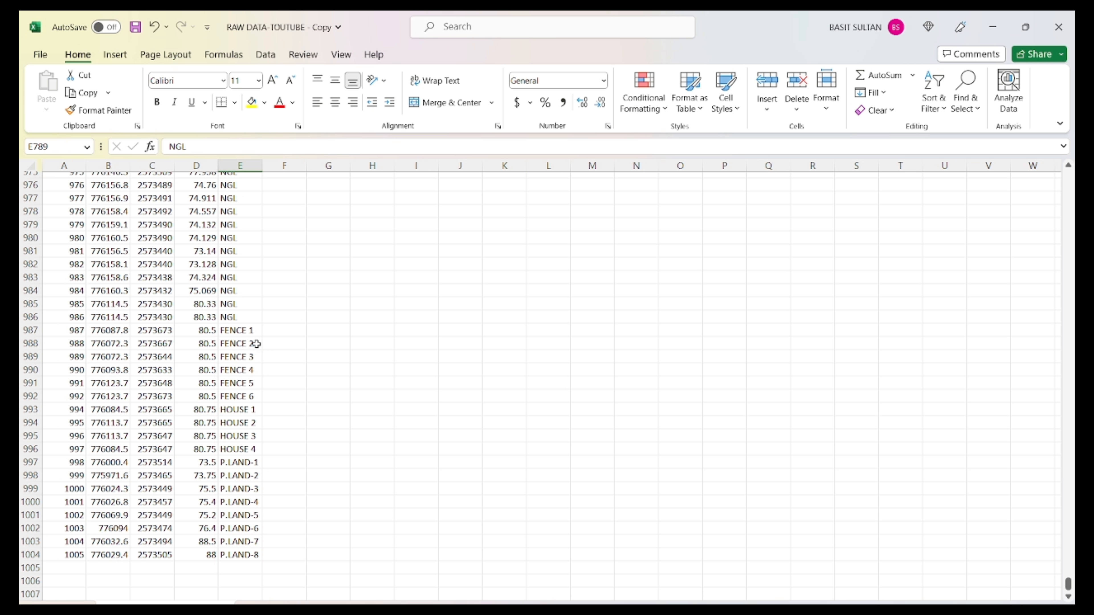
- In the copied raw data sheet in Excel, change description E987 to FENCE and fill it down to E992
click(254, 331)
double_click(255, 330)
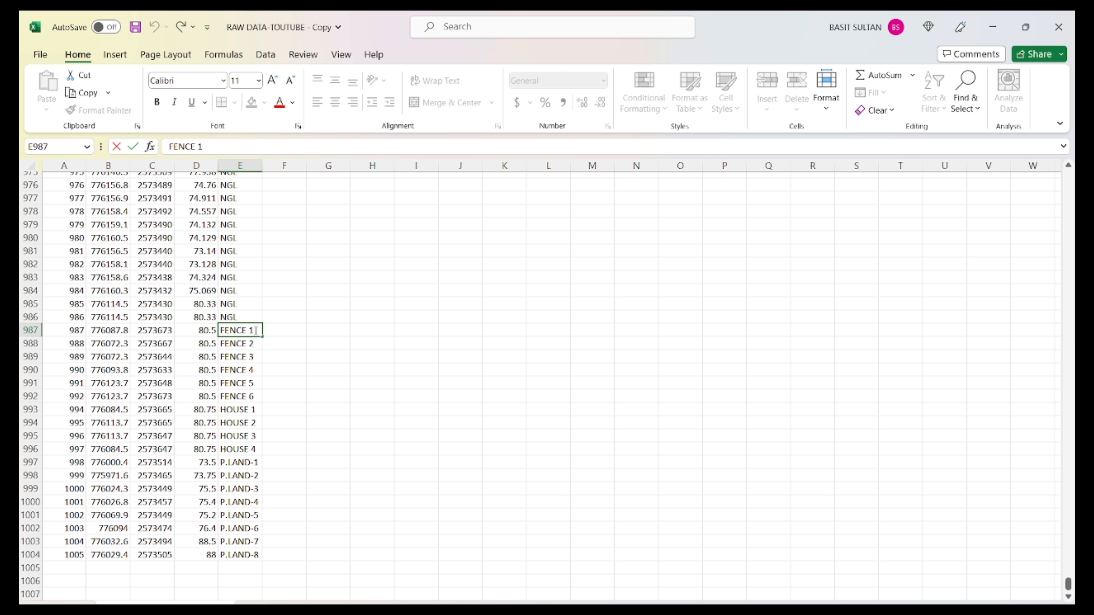
key(BackSpace)
key(BackSpace)
key(Return)
click(253, 330)
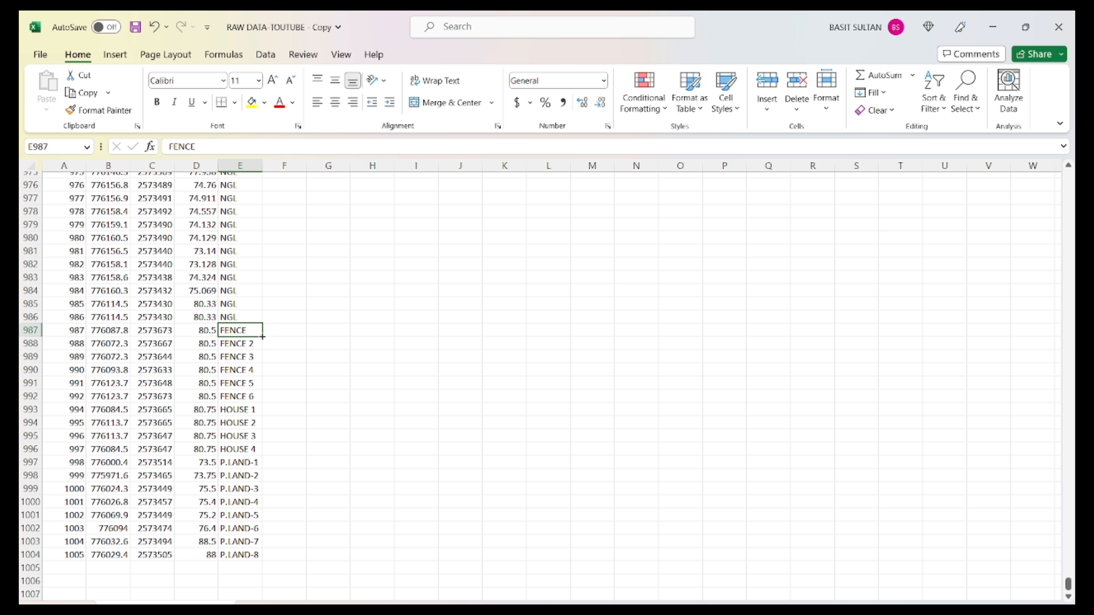
drag(262, 336, 261, 403)
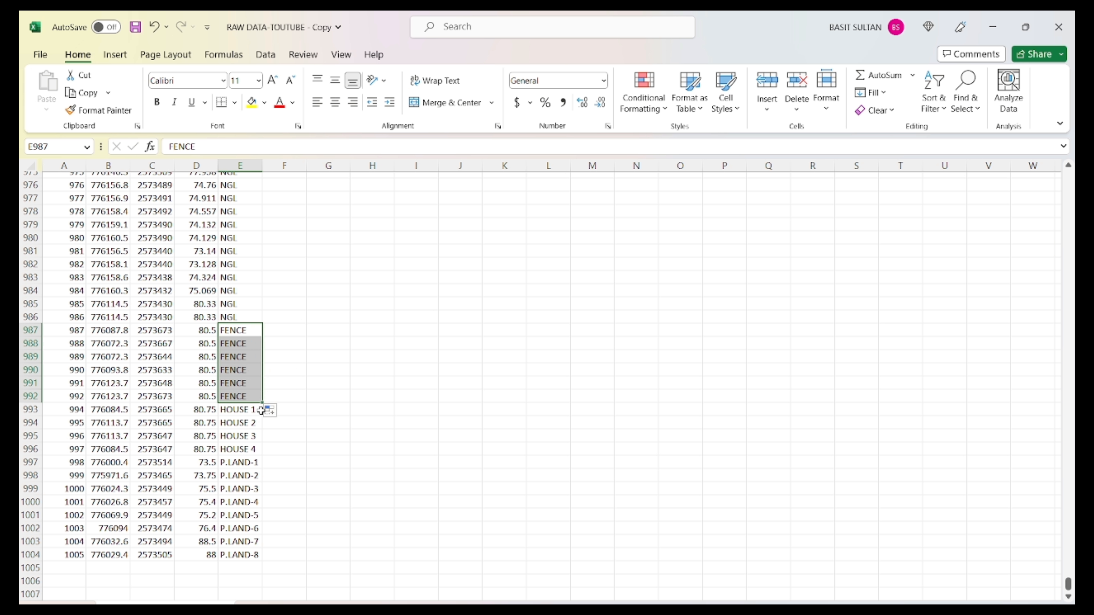
- Change the description in E993 to HOUSE and fill it down through E996
click(255, 410)
double_click(258, 409)
key(BackSpace)
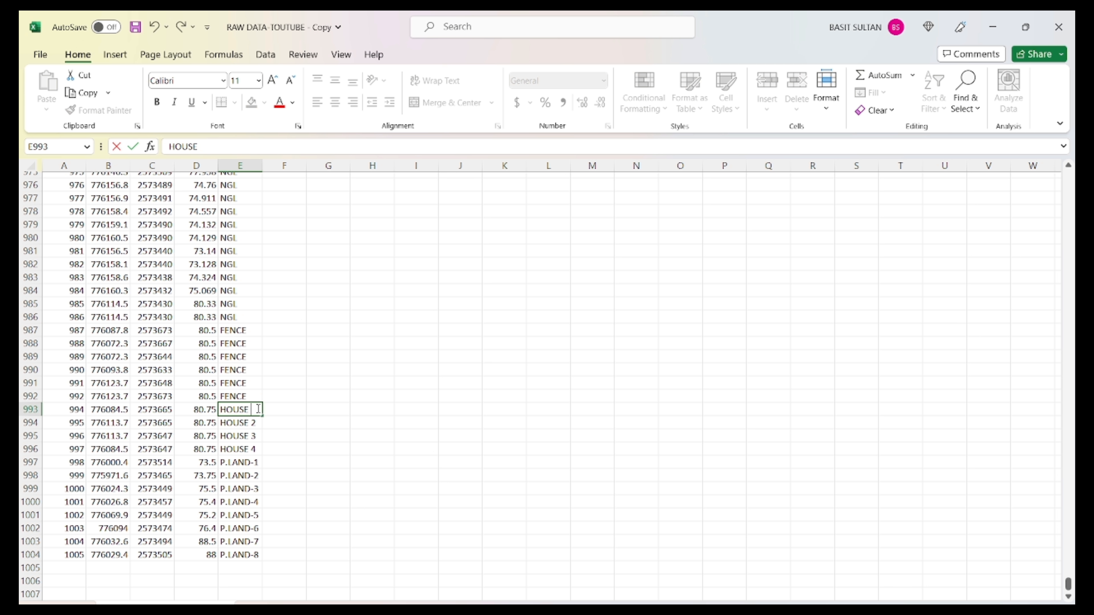
key(Return)
click(257, 409)
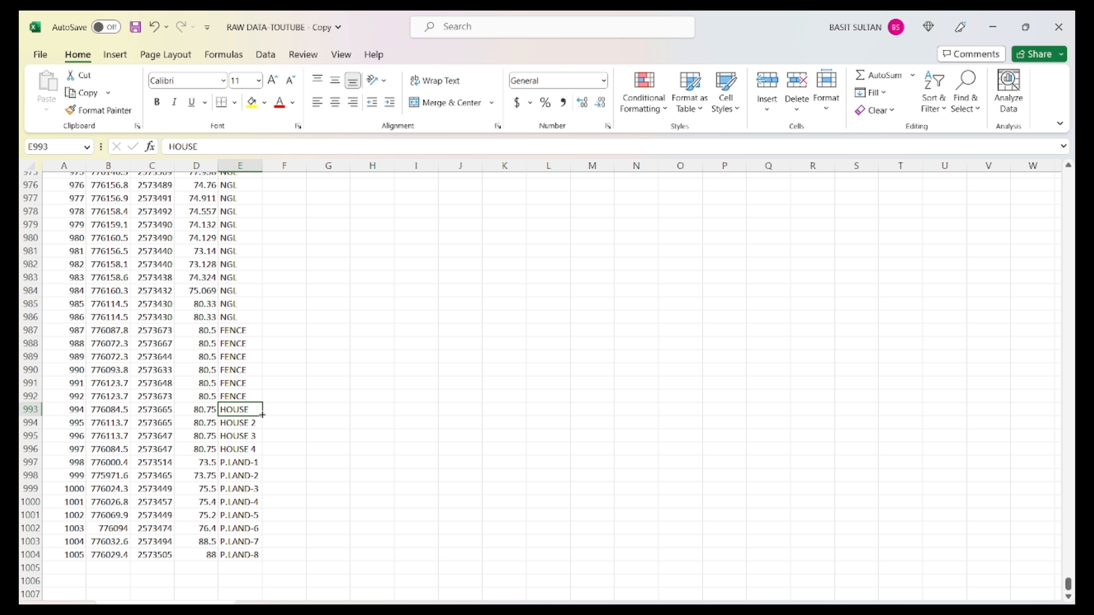
drag(262, 415, 257, 461)
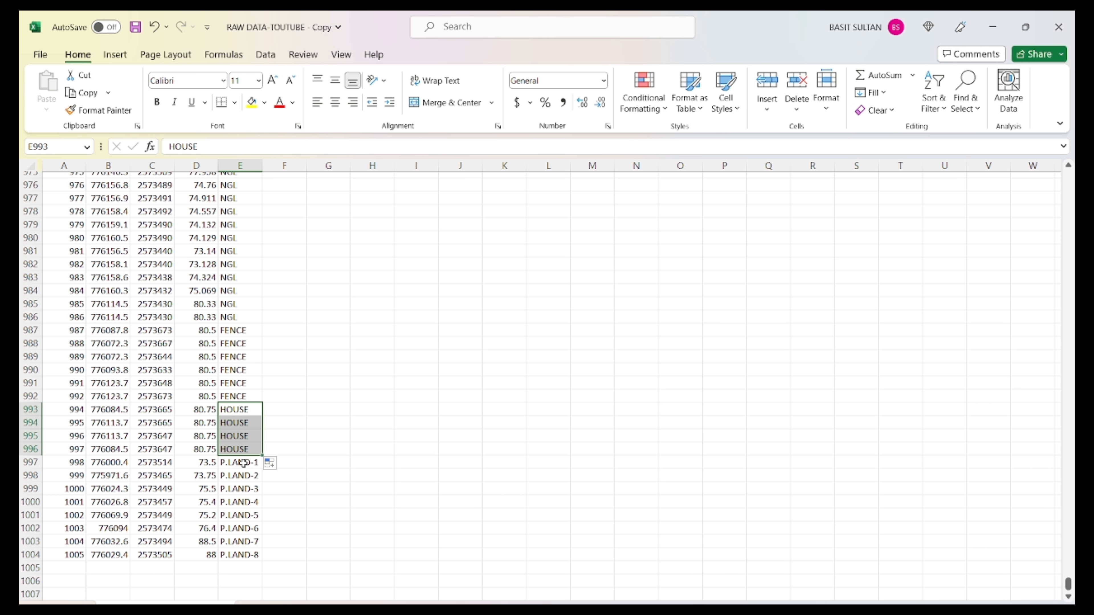
- Change the description in E997 to PLAND and fill it down through E1004
double_click(261, 462)
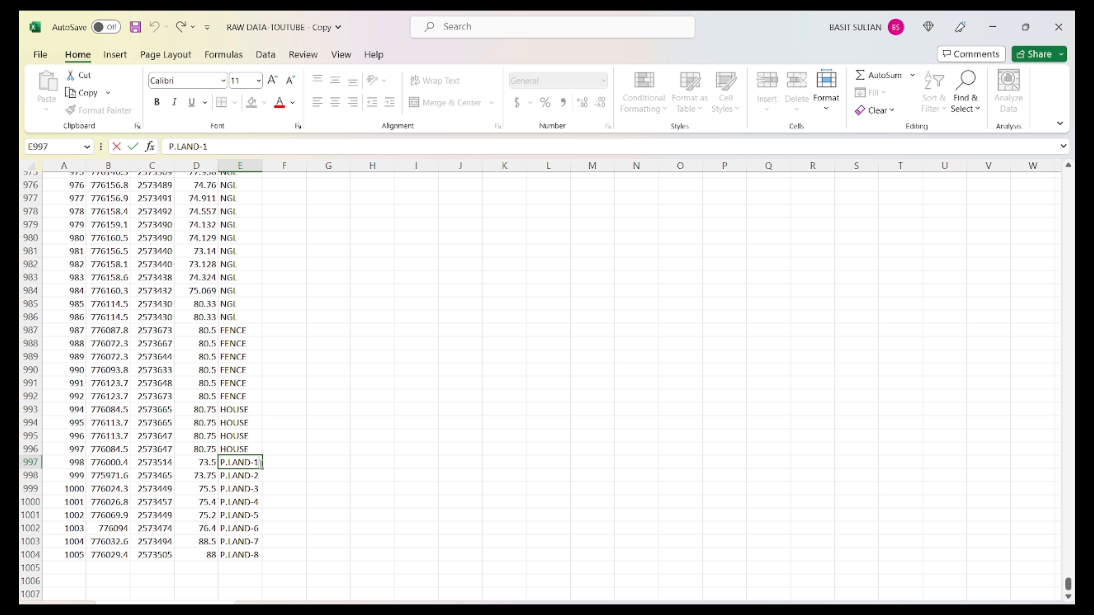
key(BackSpace)
key(Return)
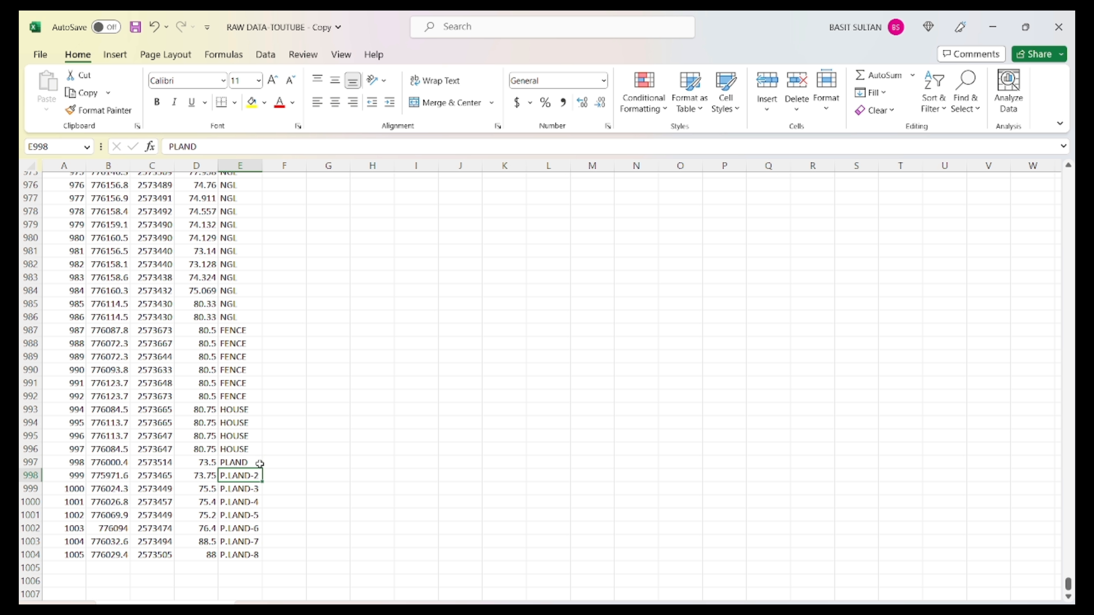
click(251, 460)
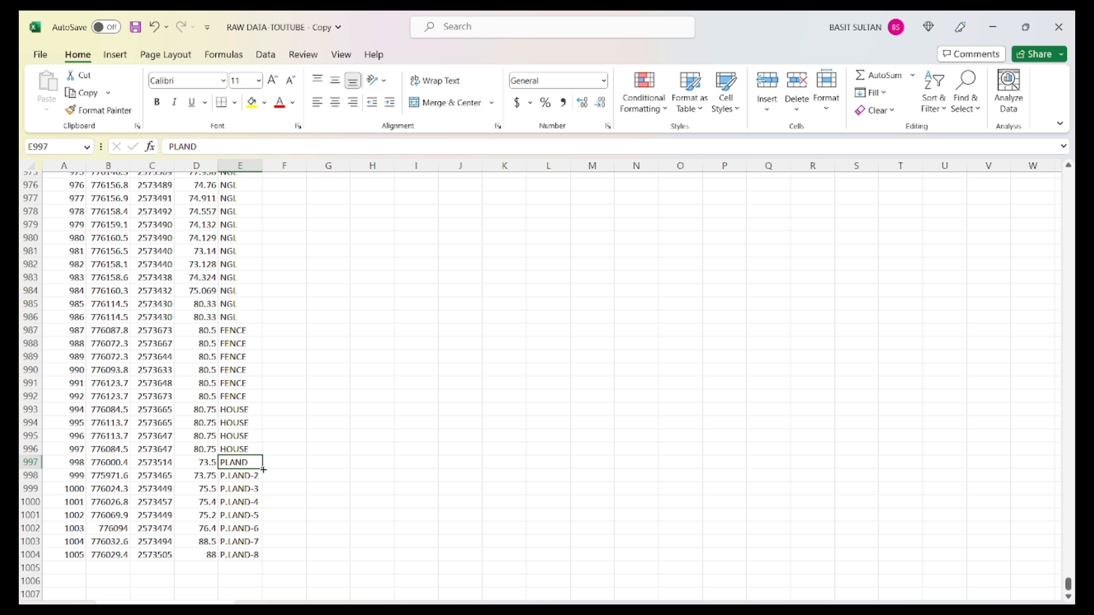
drag(261, 468, 270, 560)
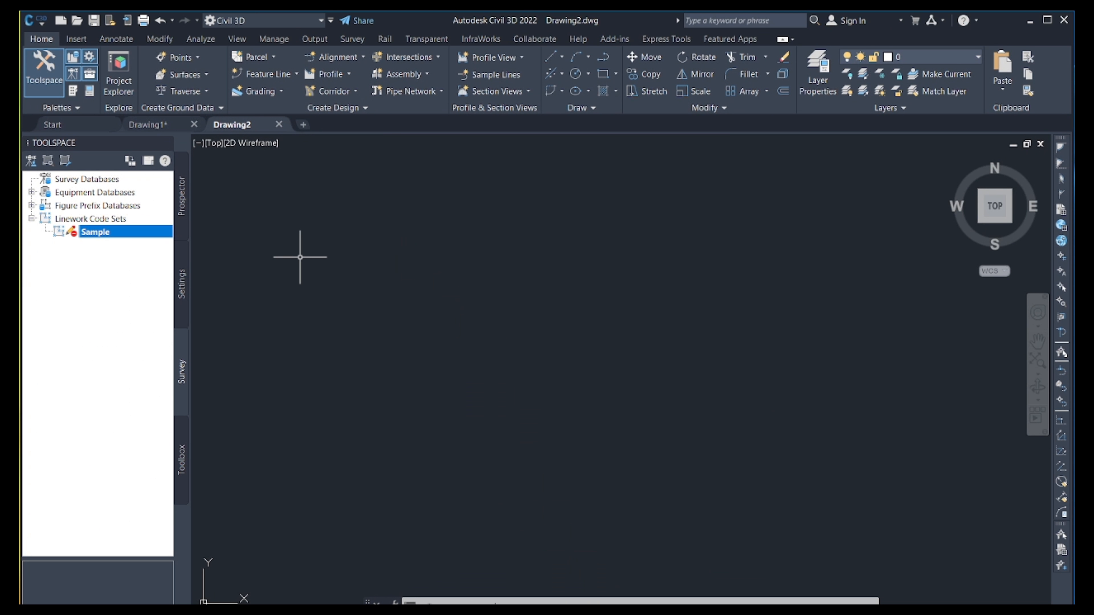
- In Civil 3D, create a new local survey database named PROJECT-1
click(182, 354)
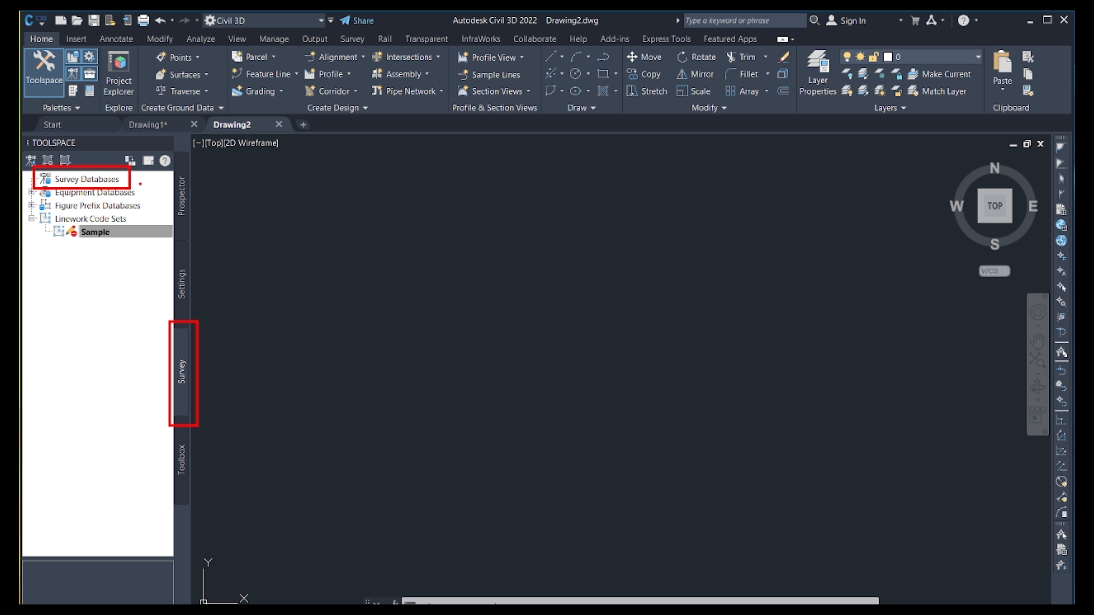
key(Escape)
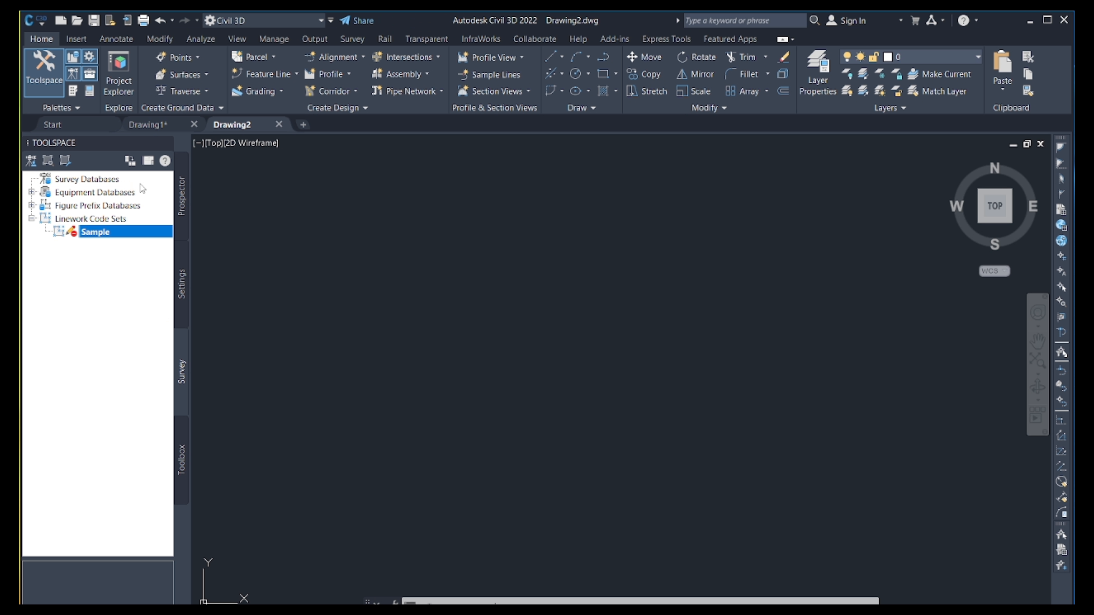
click(76, 180)
right_click(77, 181)
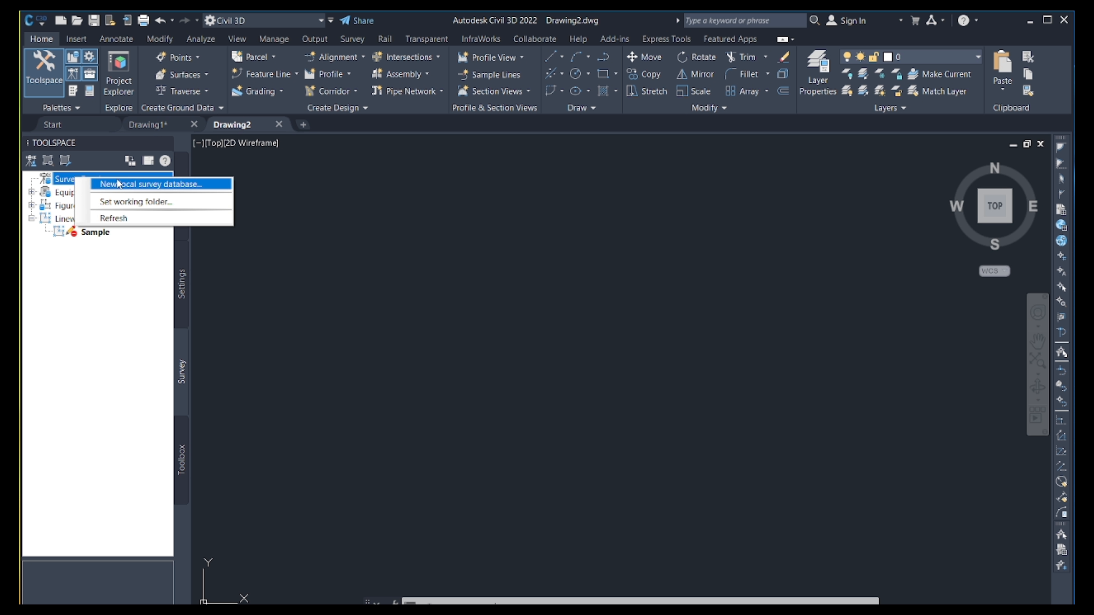
click(155, 184)
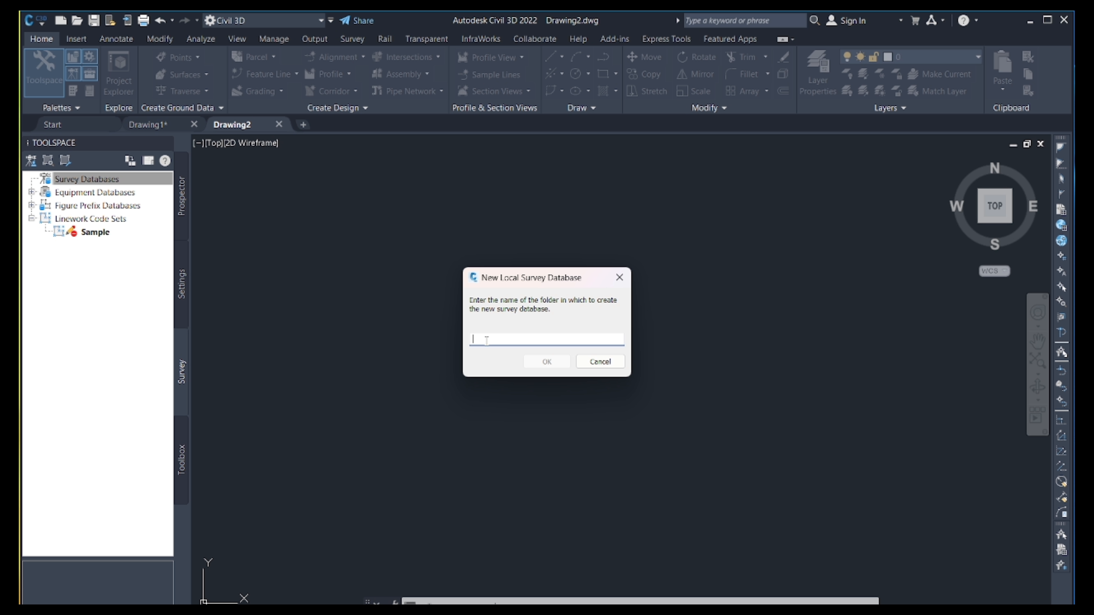
text(PROJECT-1)
click(546, 362)
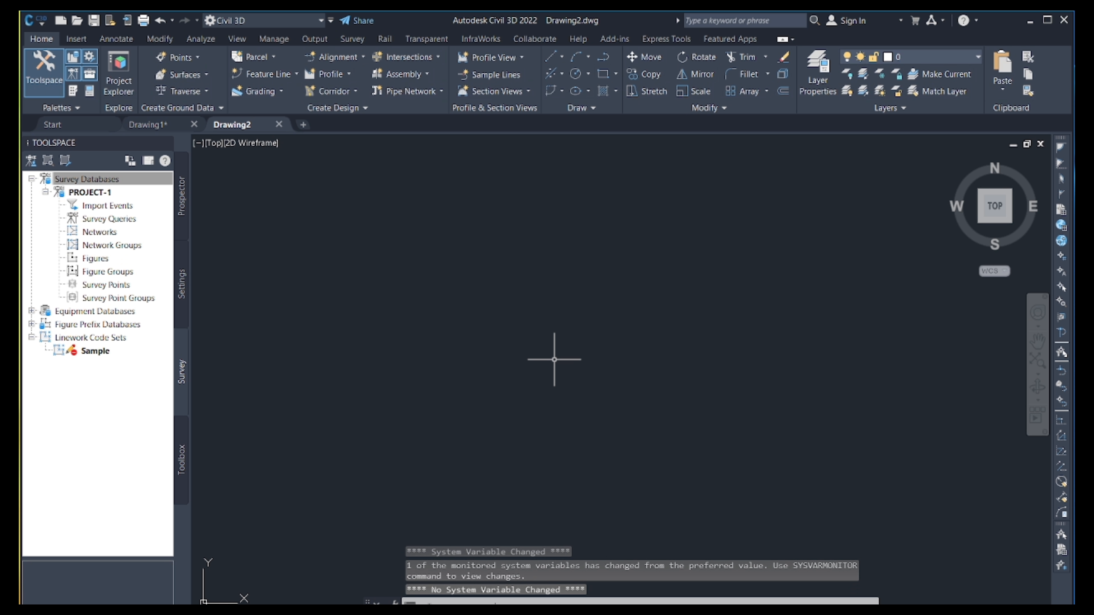
- Close the PROJECT-1 survey database and reopen it for editing
click(85, 196)
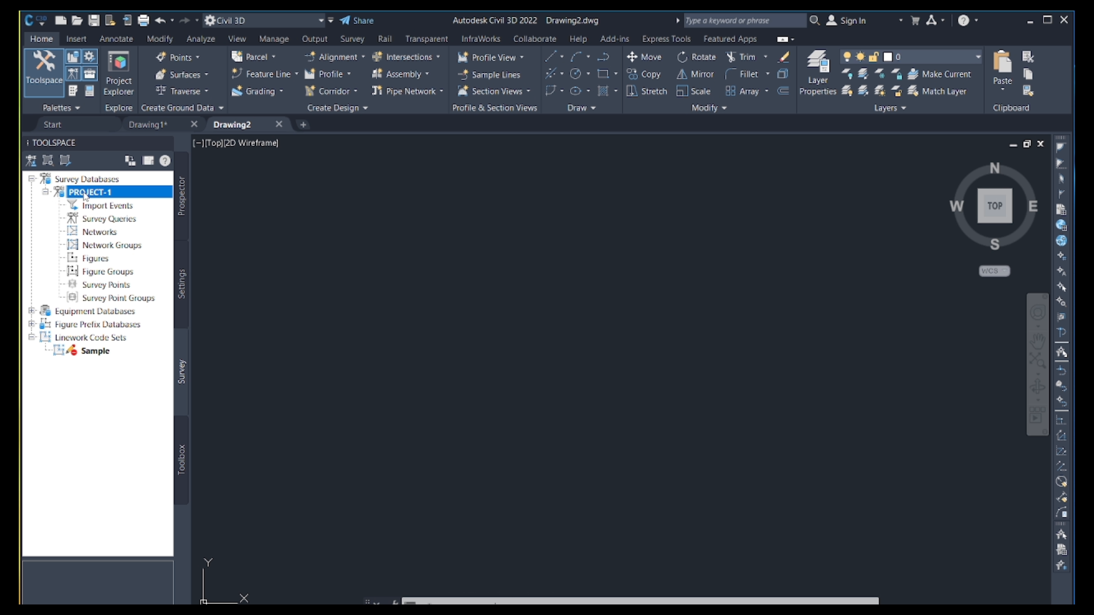
right_click(85, 196)
click(120, 216)
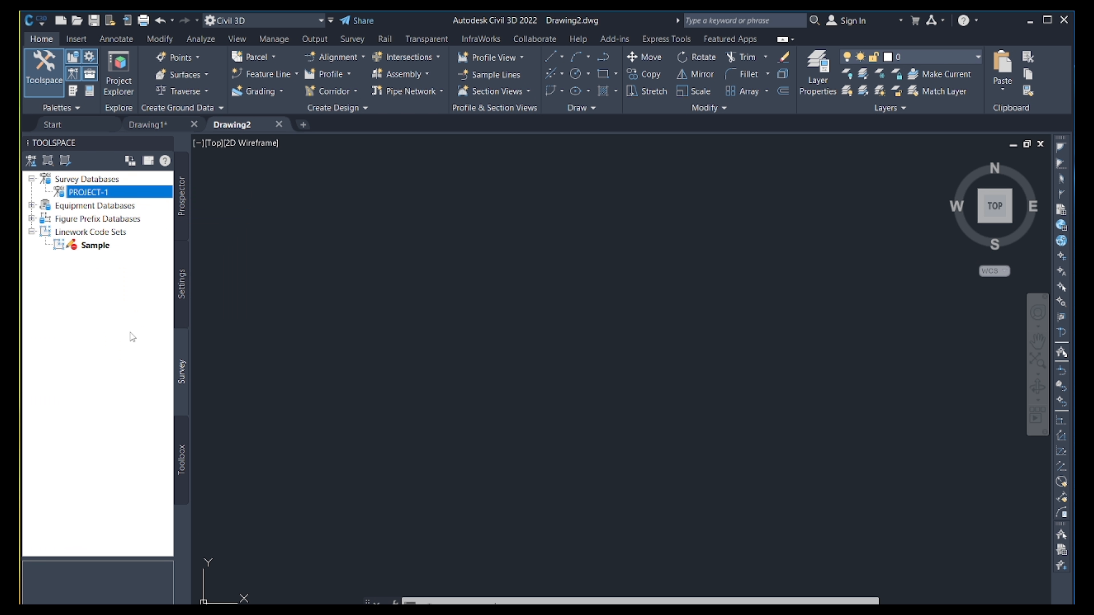
right_click(88, 194)
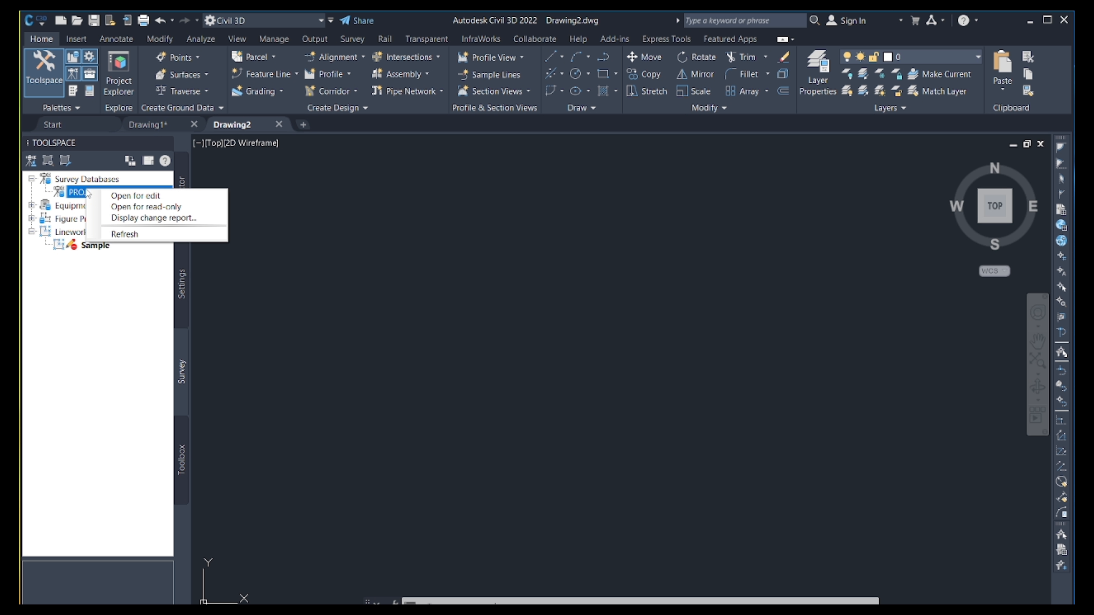
click(129, 197)
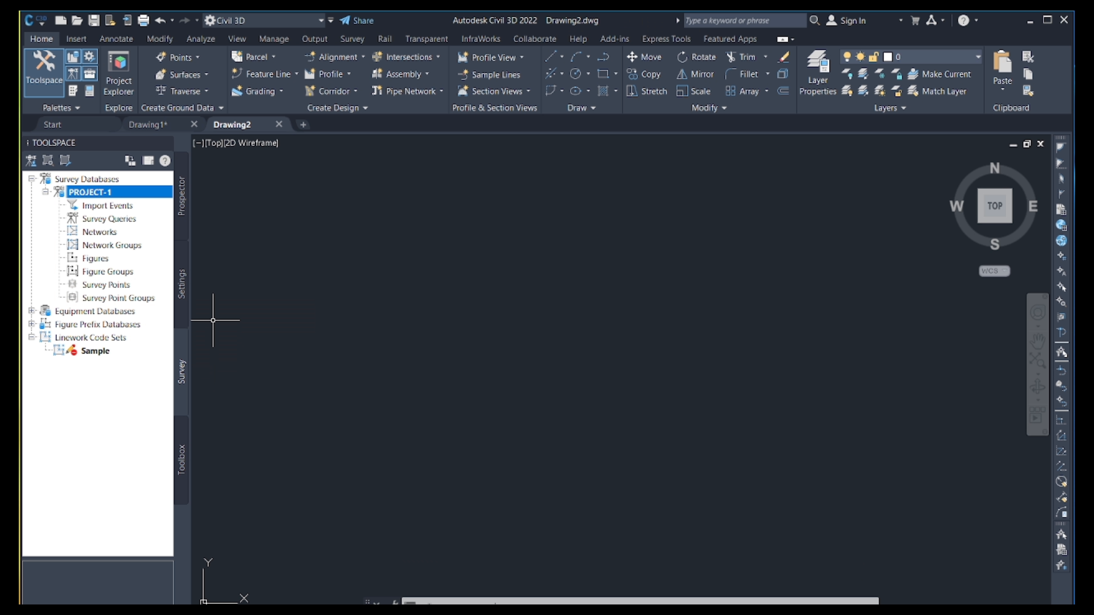
click(107, 206)
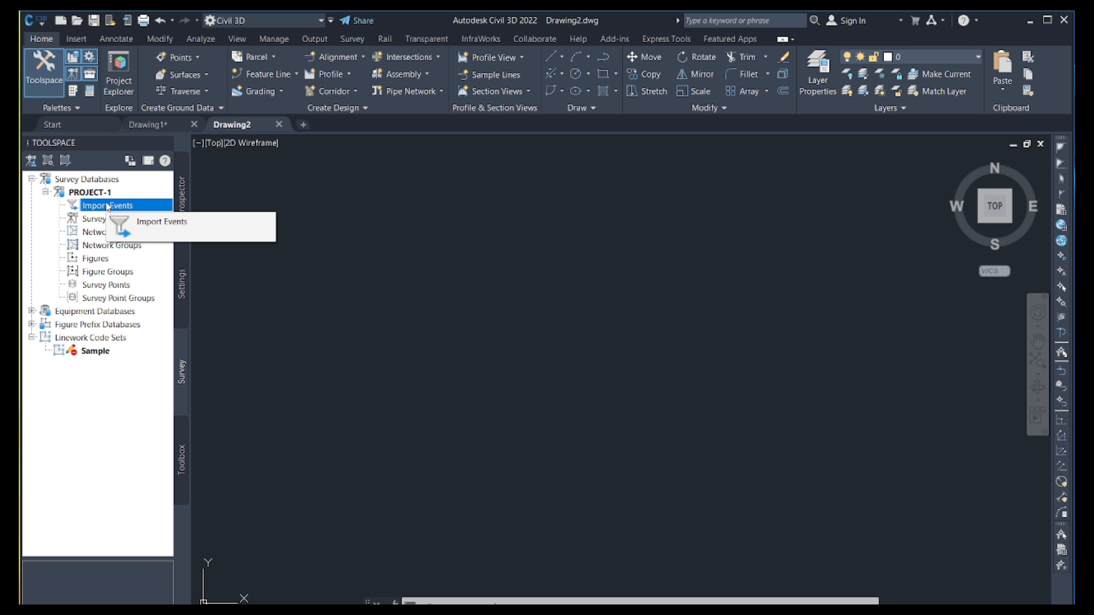
right_click(108, 206)
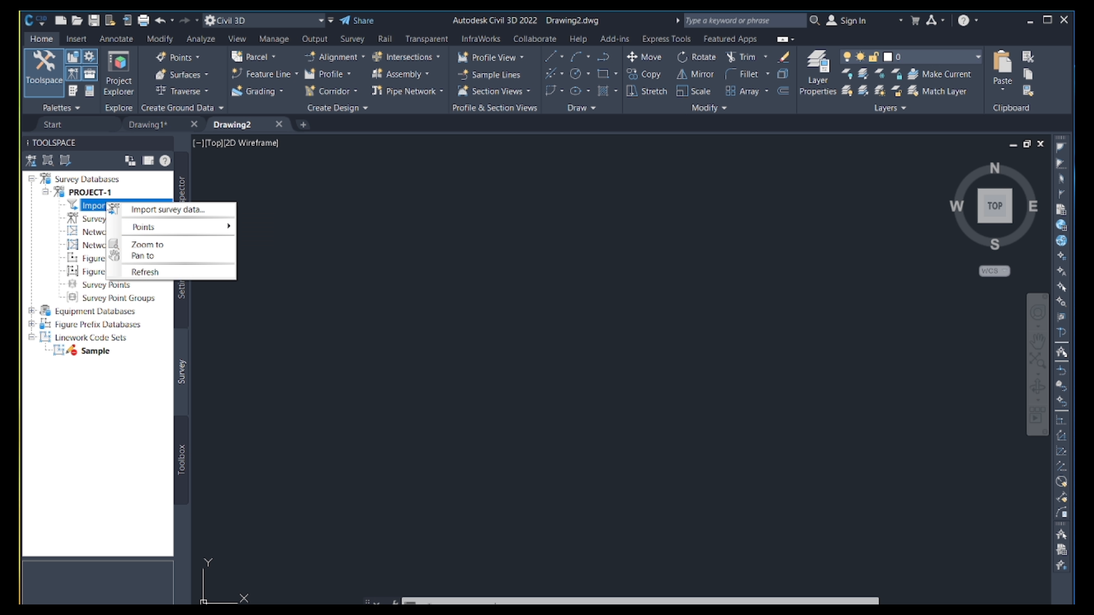
key(Escape)
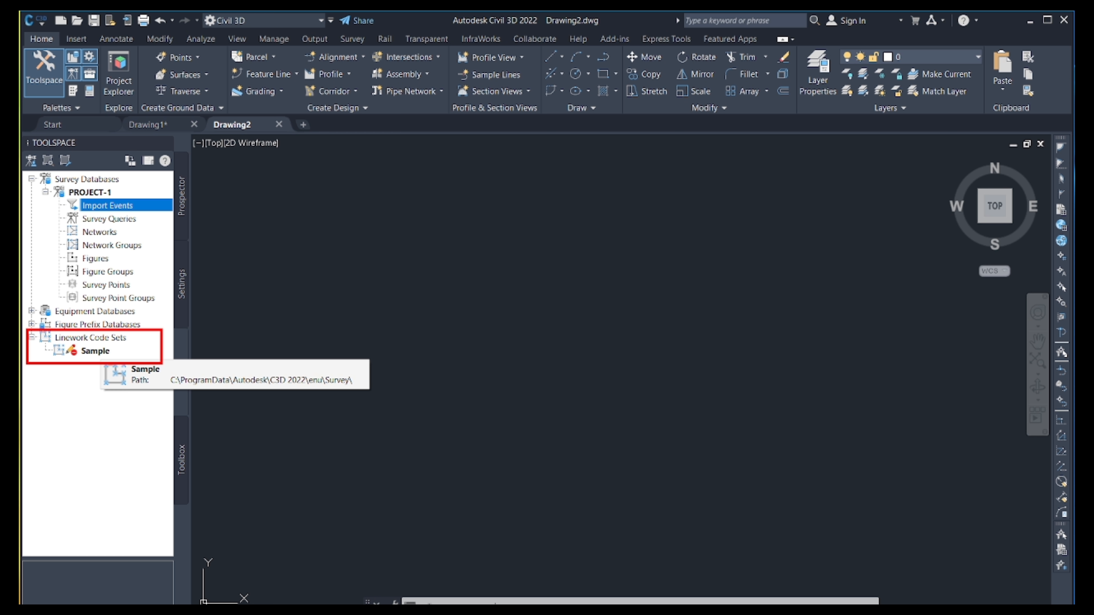
- Copy the Sample linework code set as a new code set named P-1
click(97, 351)
right_click(97, 351)
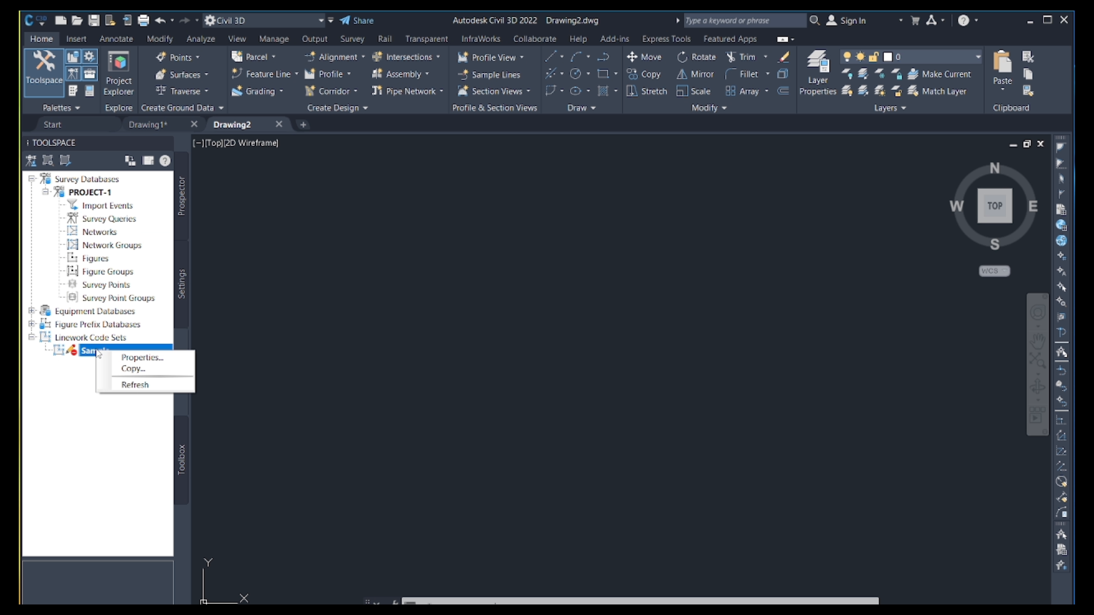
click(137, 369)
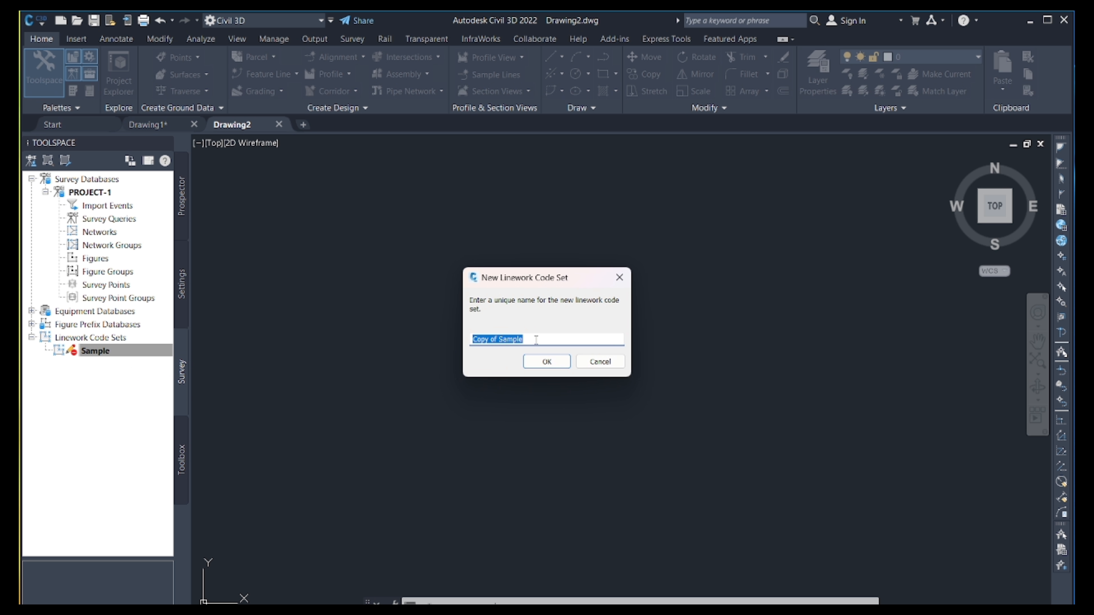
key(BackSpace)
click(553, 363)
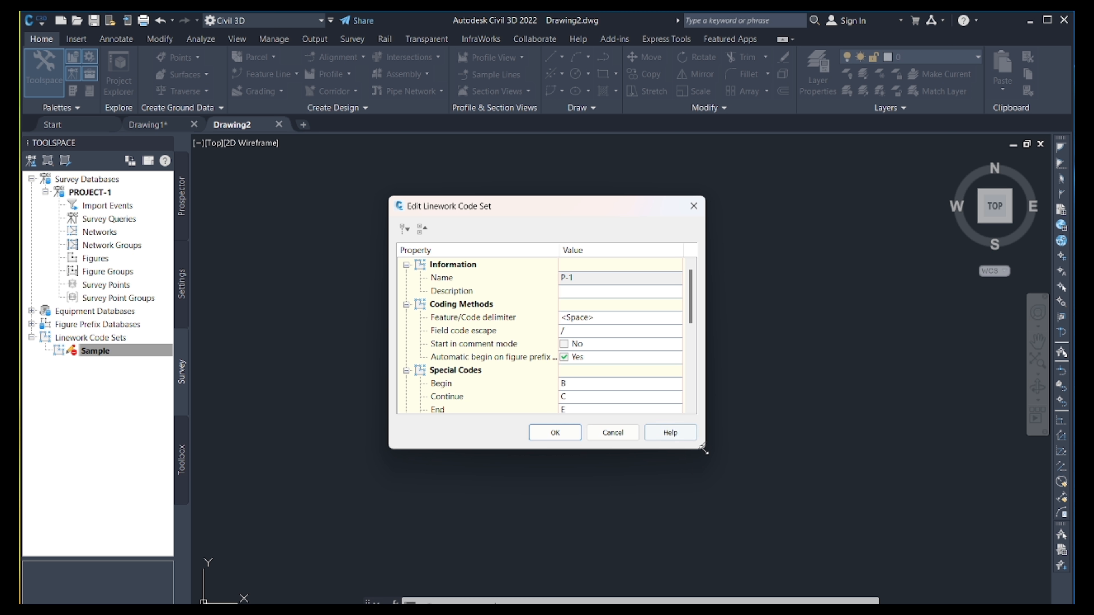
- Check the Begin and End special codes of the P-1 linework code set and save it
drag(703, 448, 803, 526)
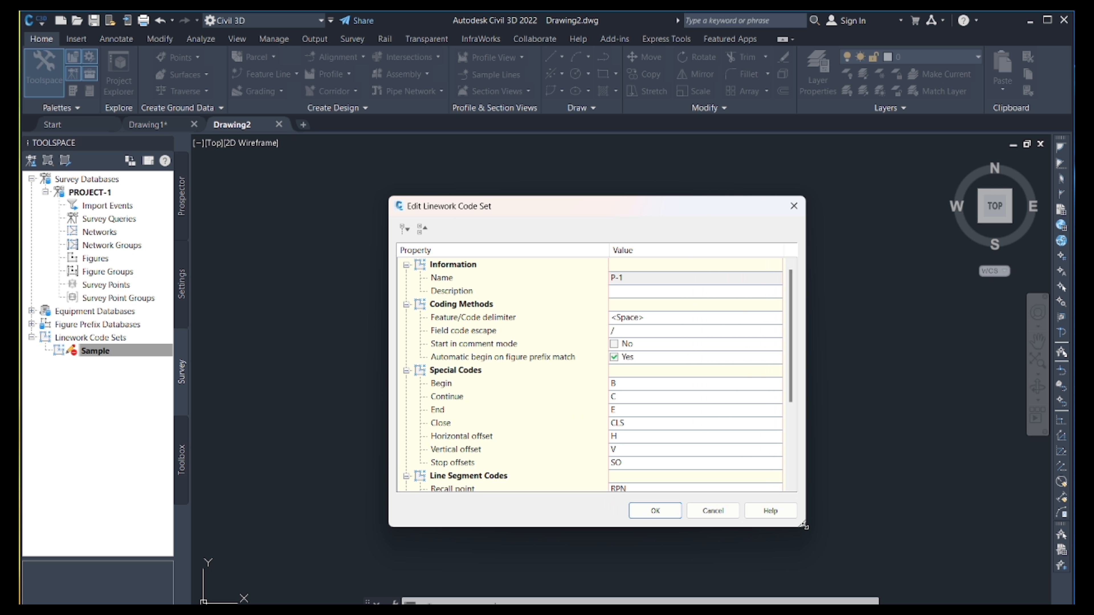
scroll(702, 319, down, 2)
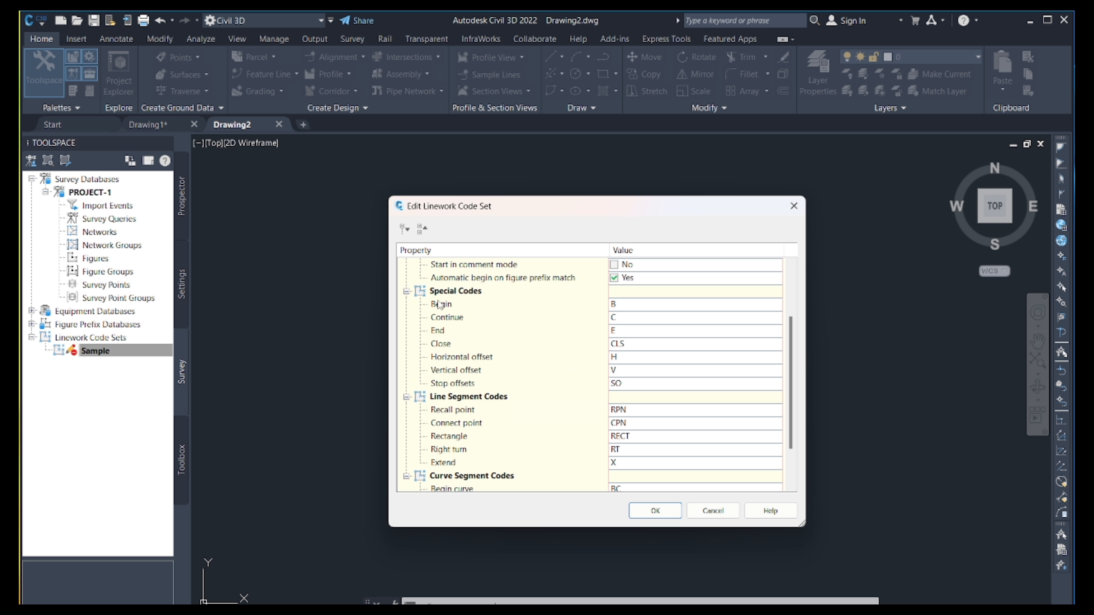
click(625, 306)
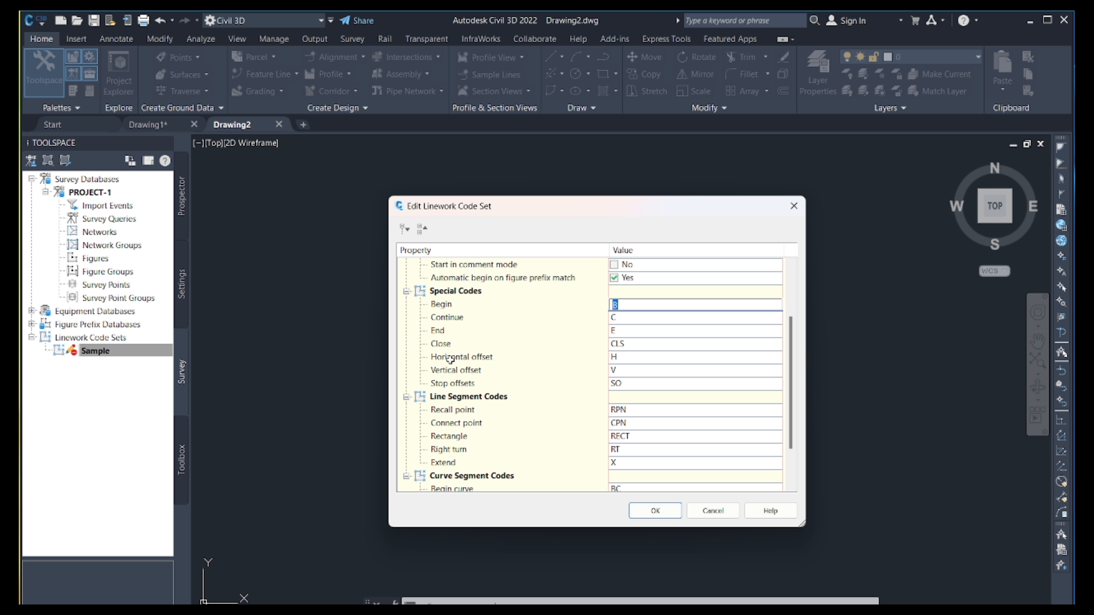
click(446, 332)
click(622, 332)
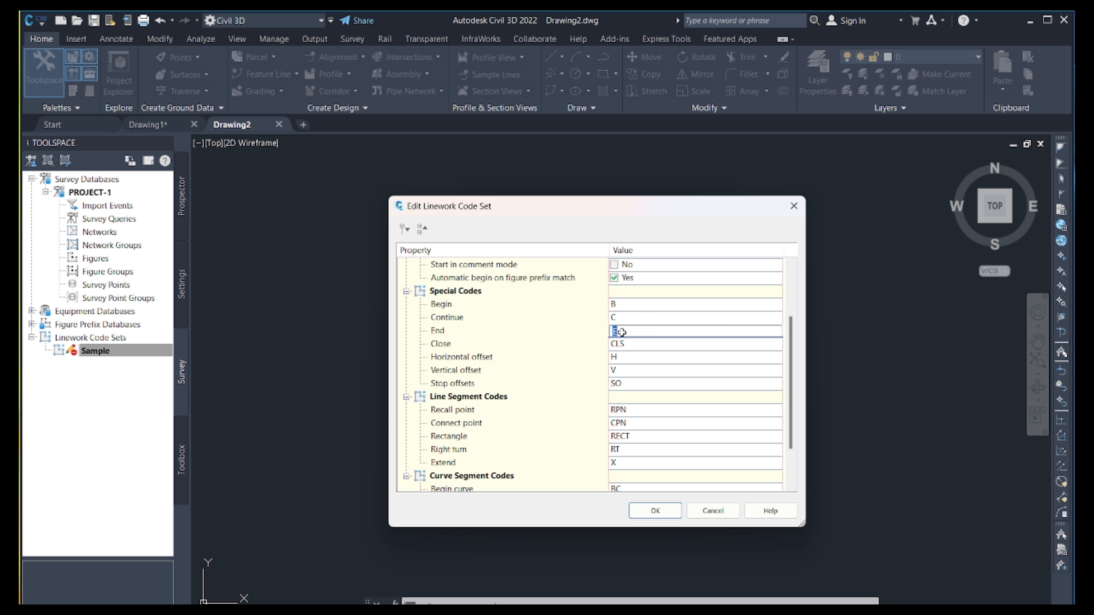
click(659, 511)
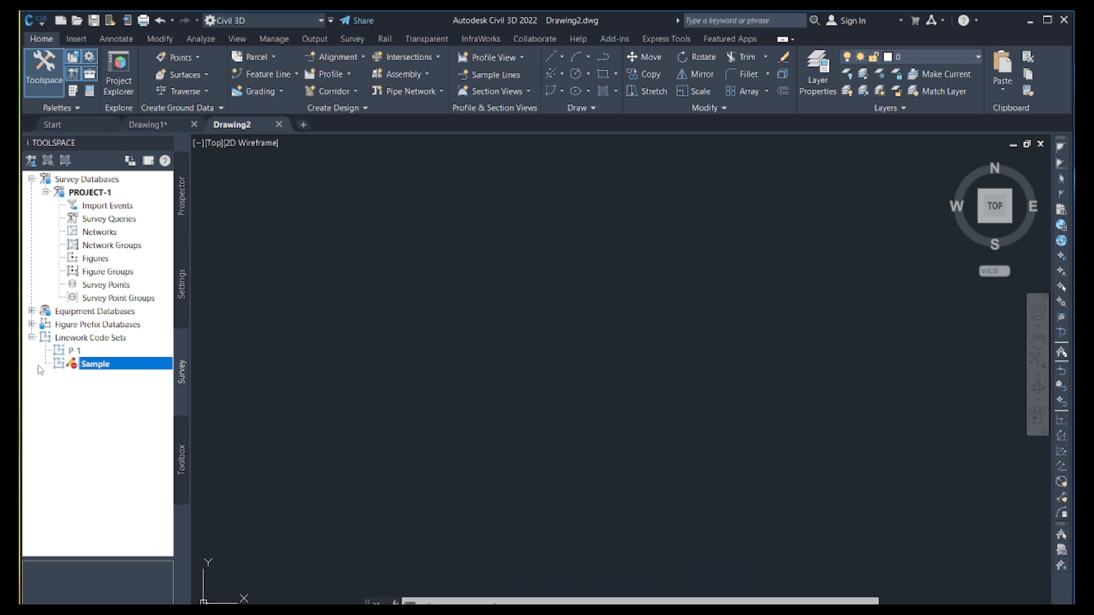
- Make P-1 the current linework code set
click(74, 352)
right_click(74, 352)
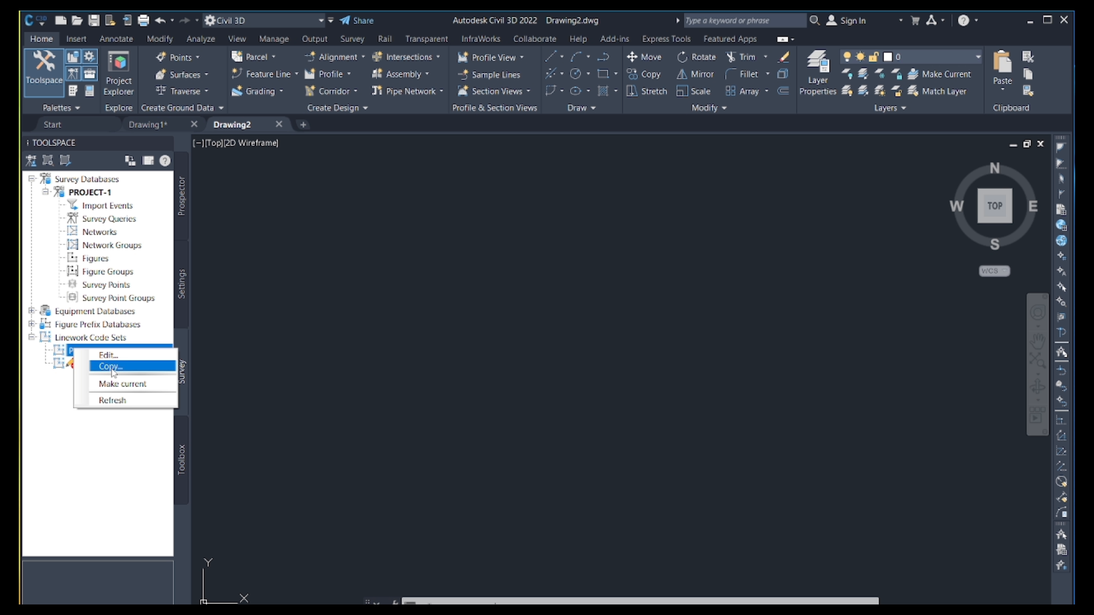
click(130, 385)
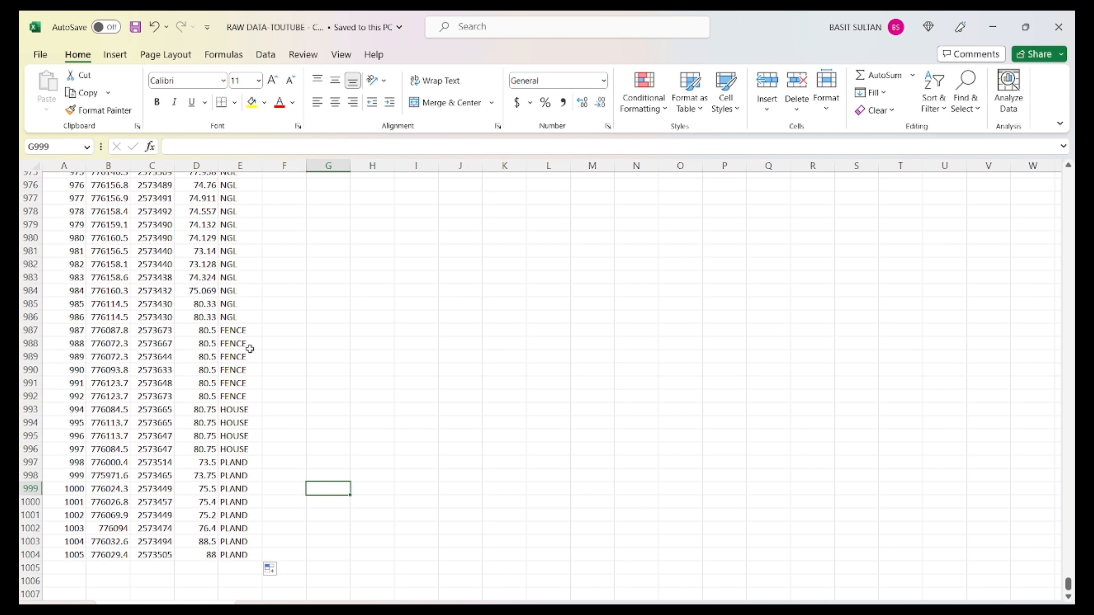
- In the Excel point file, change the first fence description in E987 to FENCE B and the last in E992 to FENCE E
double_click(253, 329)
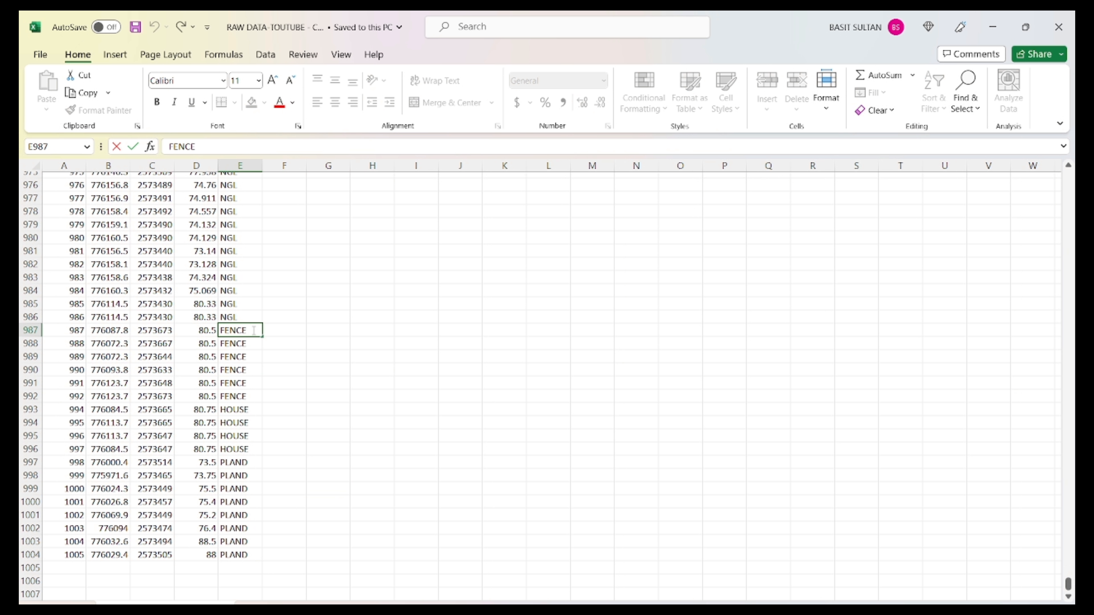
text(B)
key(Return)
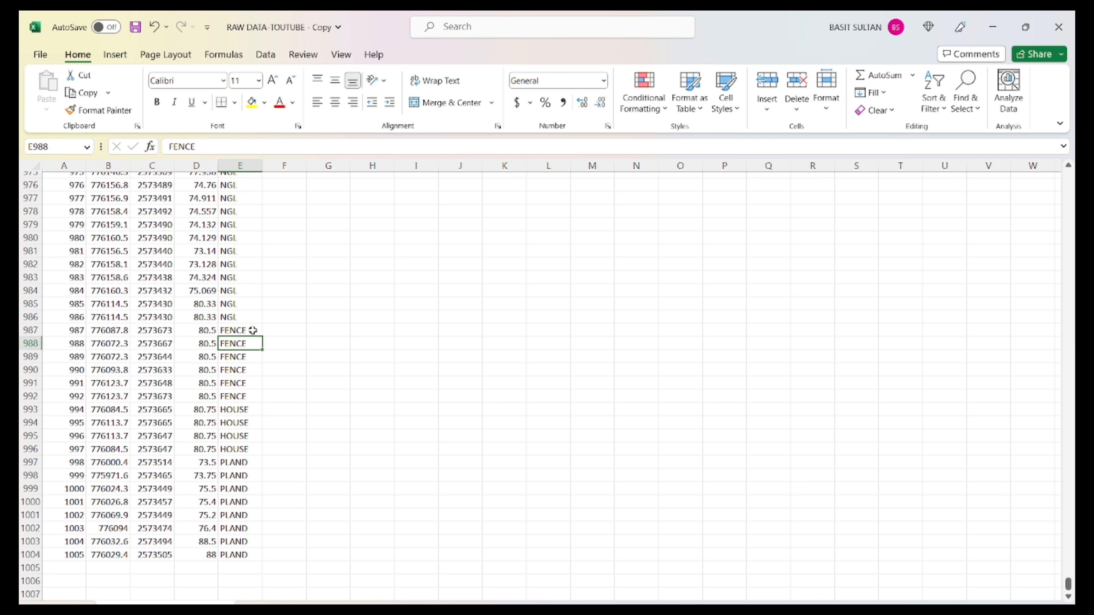
double_click(254, 397)
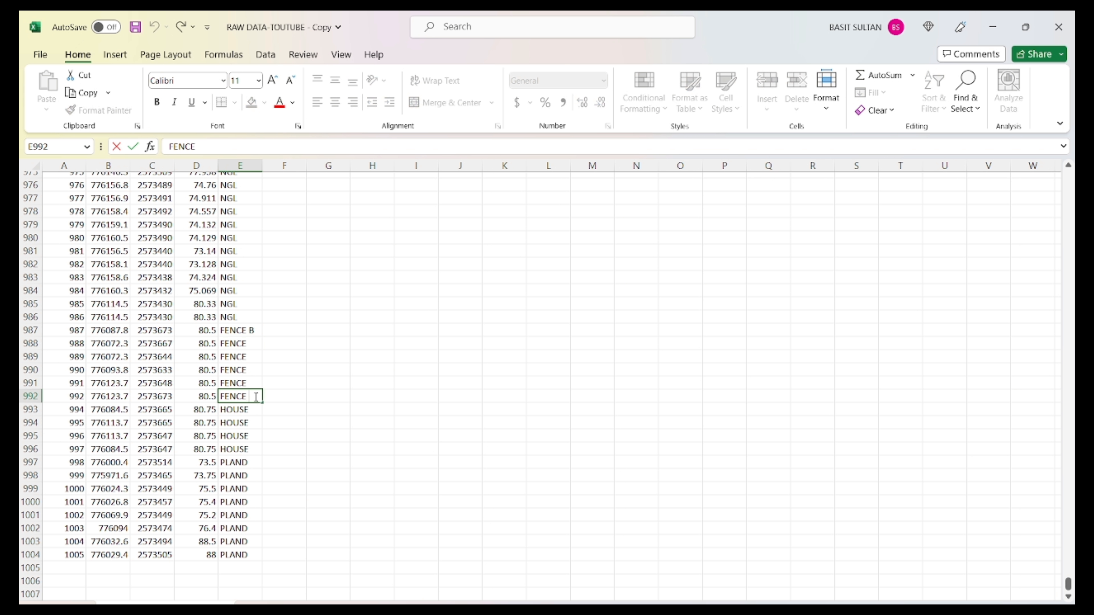
text(E)
key(Return)
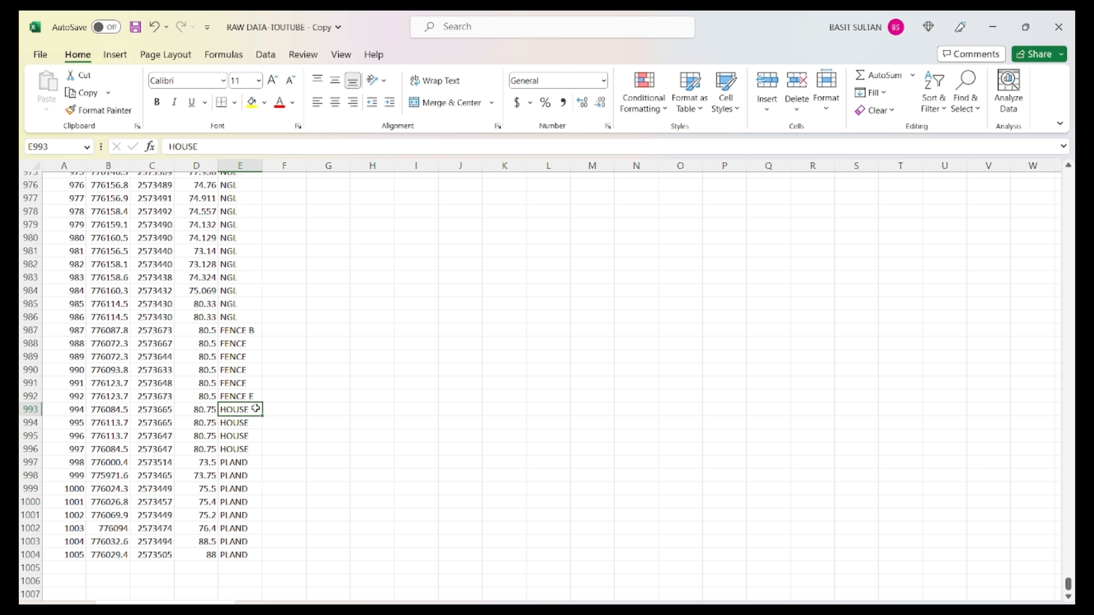
- Change the first house description in E993 to HOUSE B and the last in E996 to HOUSE E
double_click(256, 409)
text(B)
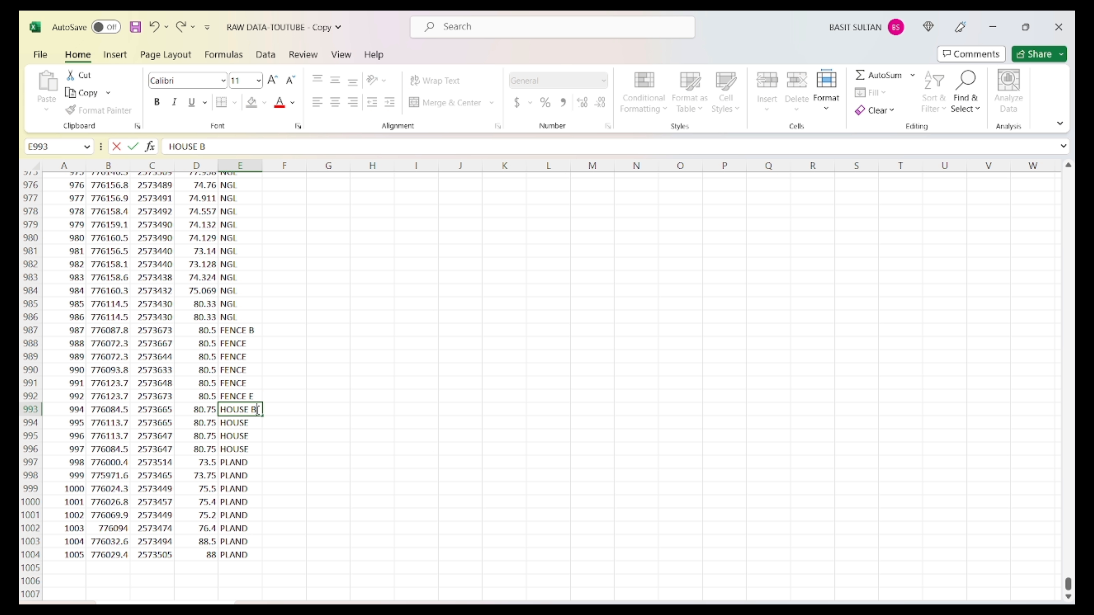
key(Return)
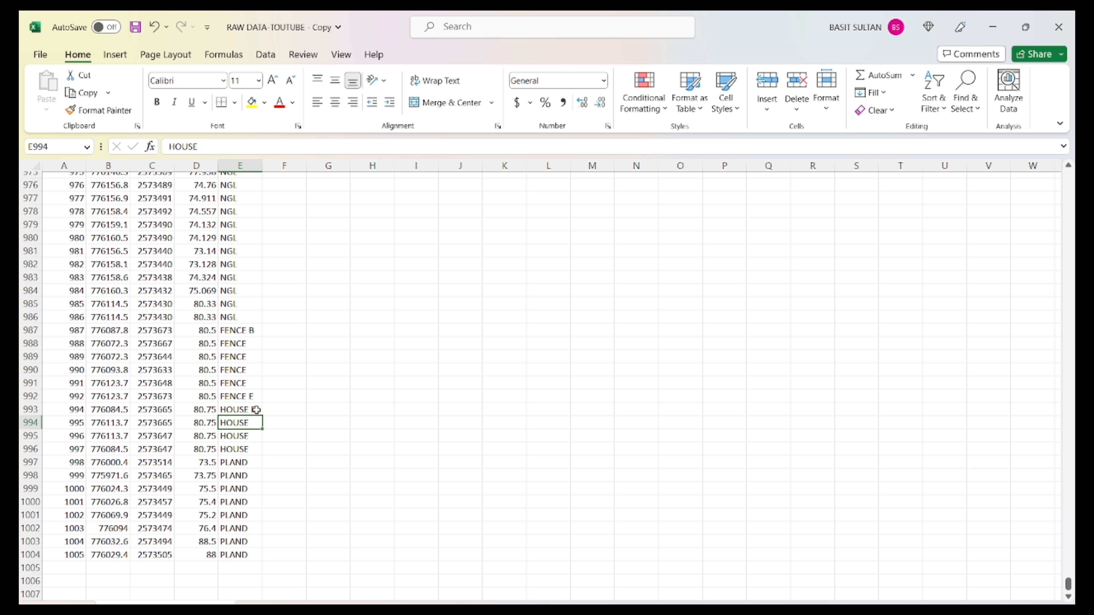
click(256, 448)
double_click(257, 448)
text(E)
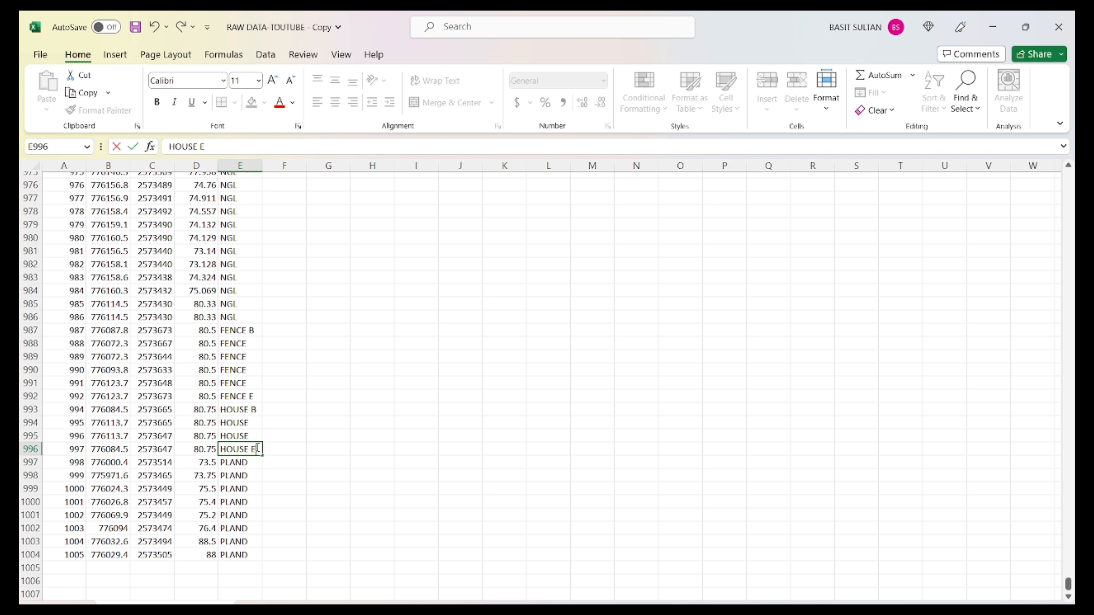
key(Return)
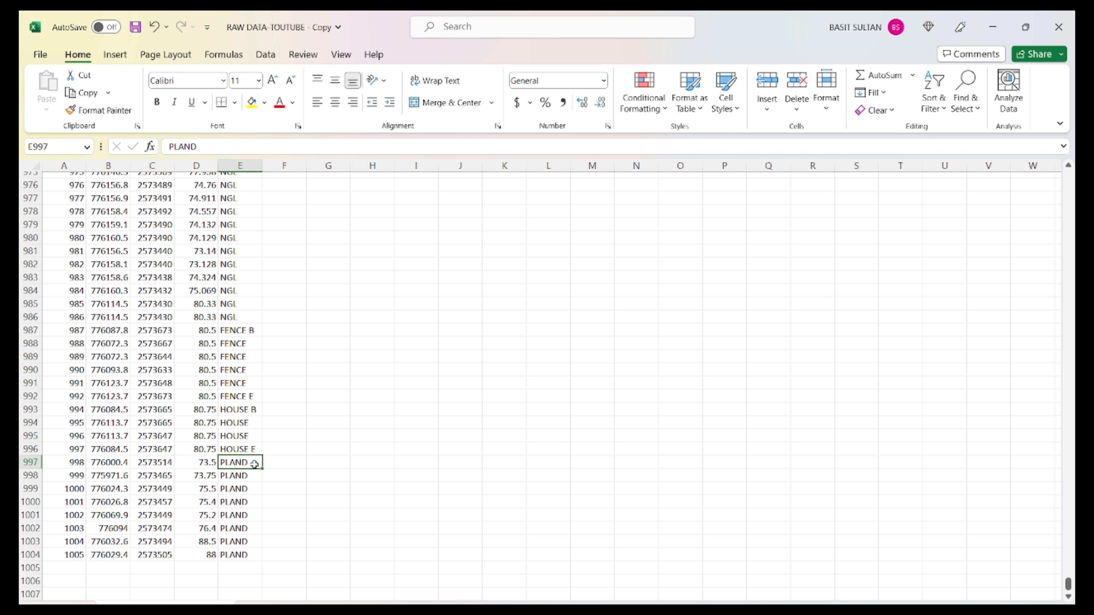
- Change the first land description in E997 to PLAND B and the last in E1004 to PLAND E
double_click(256, 463)
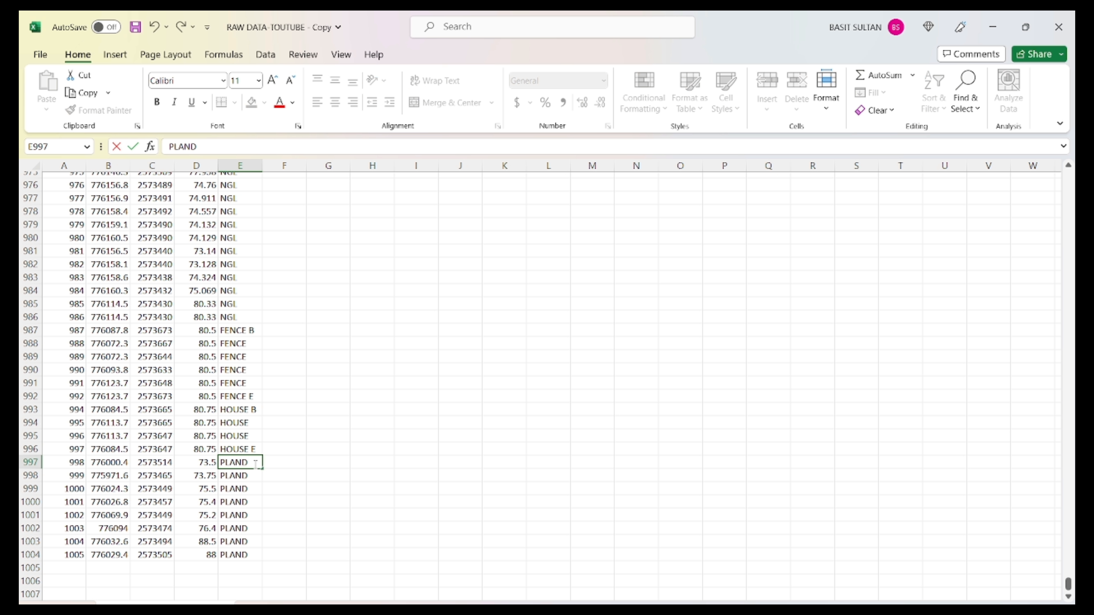
text(B)
key(Return)
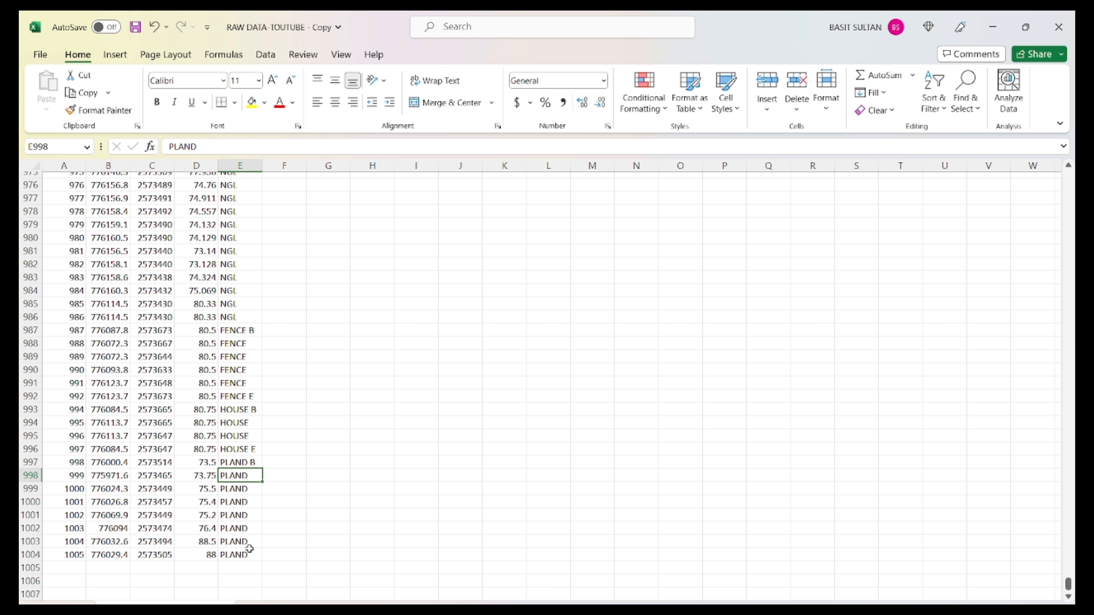
click(256, 554)
double_click(256, 555)
text(B)
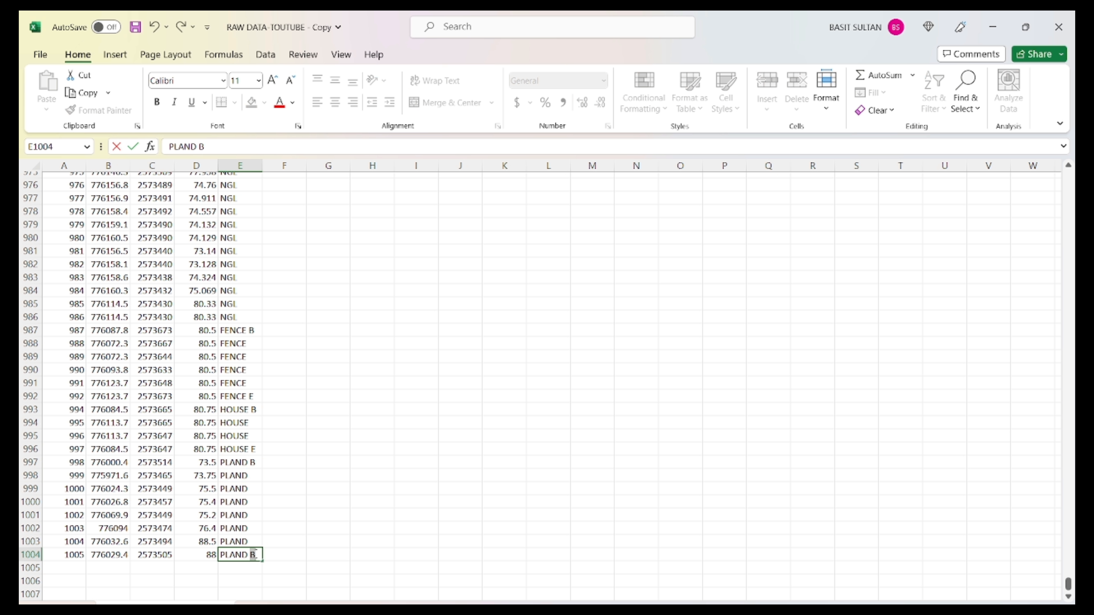
key(Return)
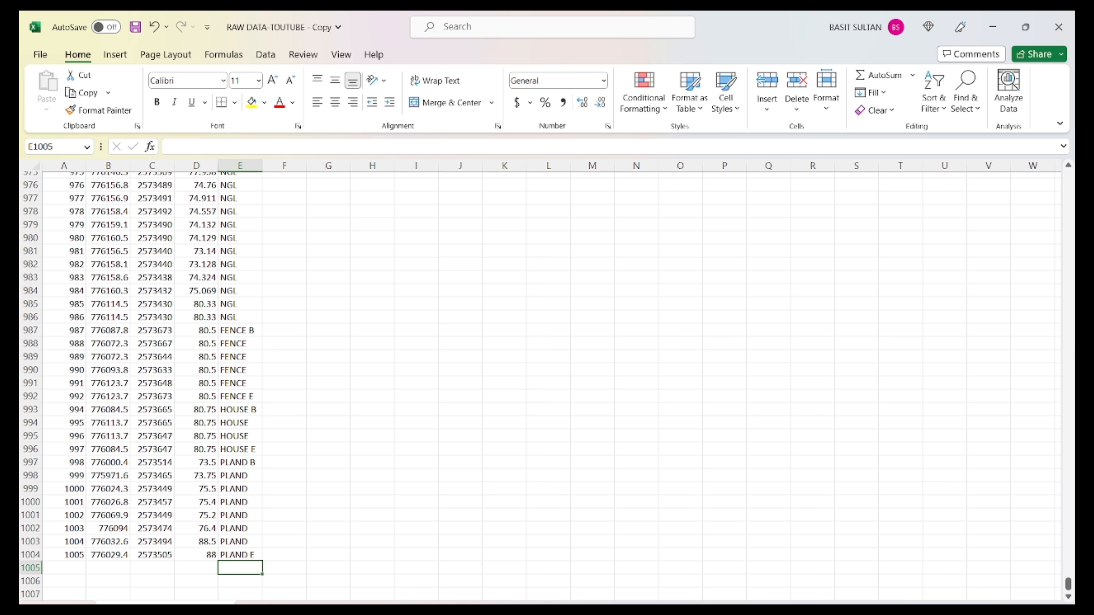
- Save the coded point workbook and close it
mouse_move(669, 610)
click(136, 29)
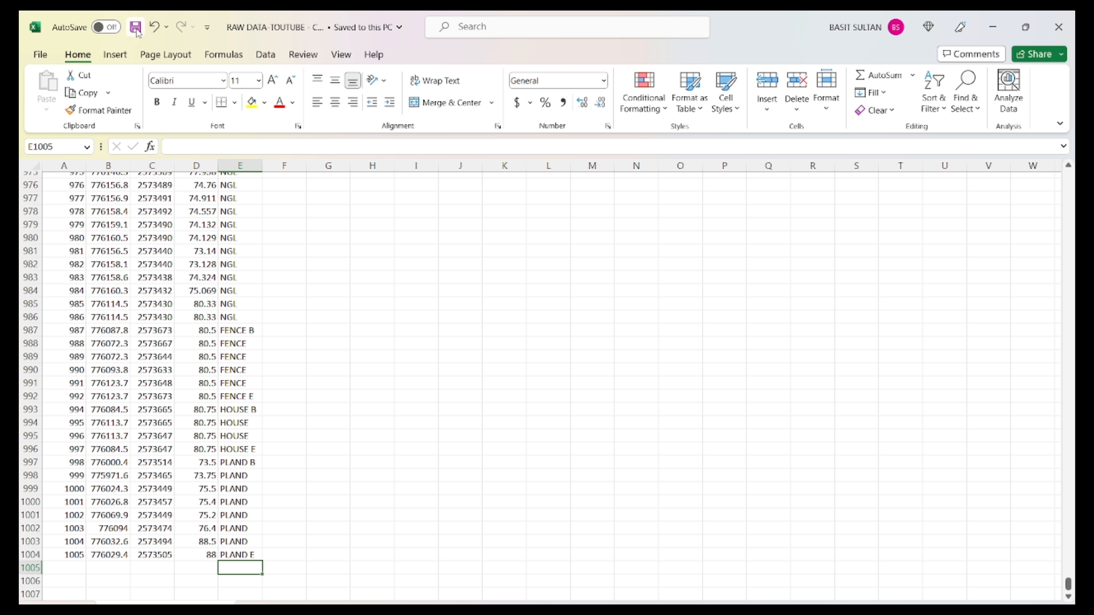
click(1059, 27)
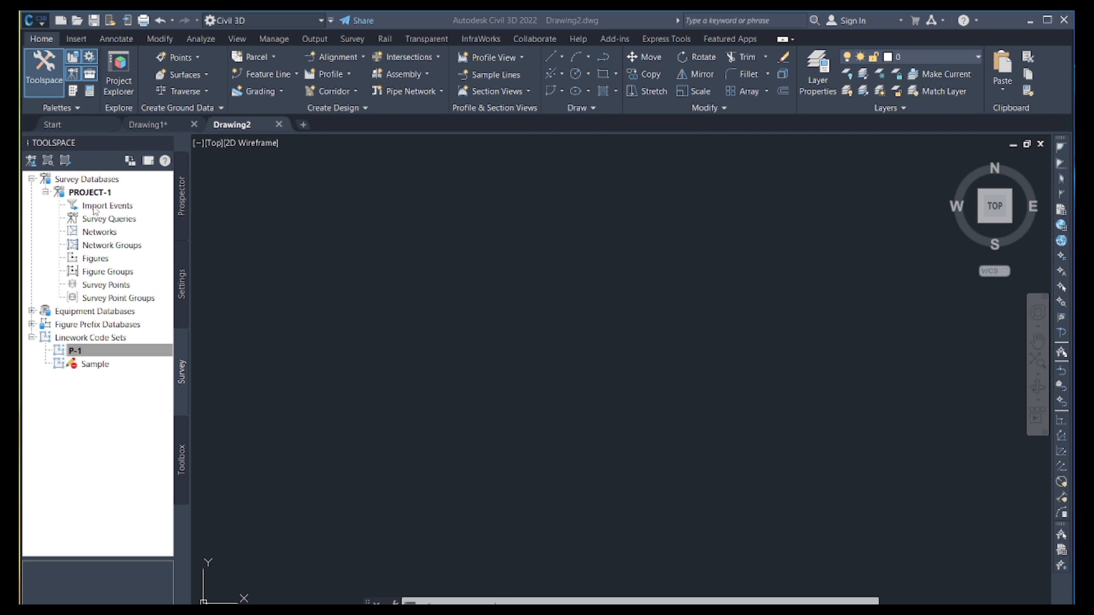
- In Civil 3D, start a survey data import from PROJECT-1's import events and choose PROJECT-1 as the target database
click(108, 207)
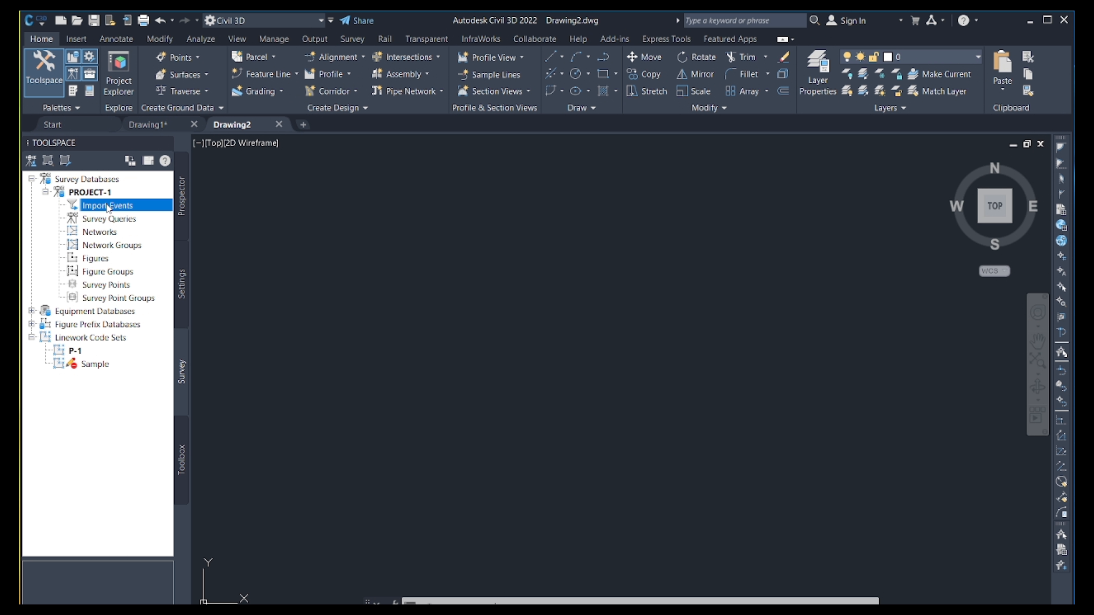
right_click(109, 207)
click(145, 213)
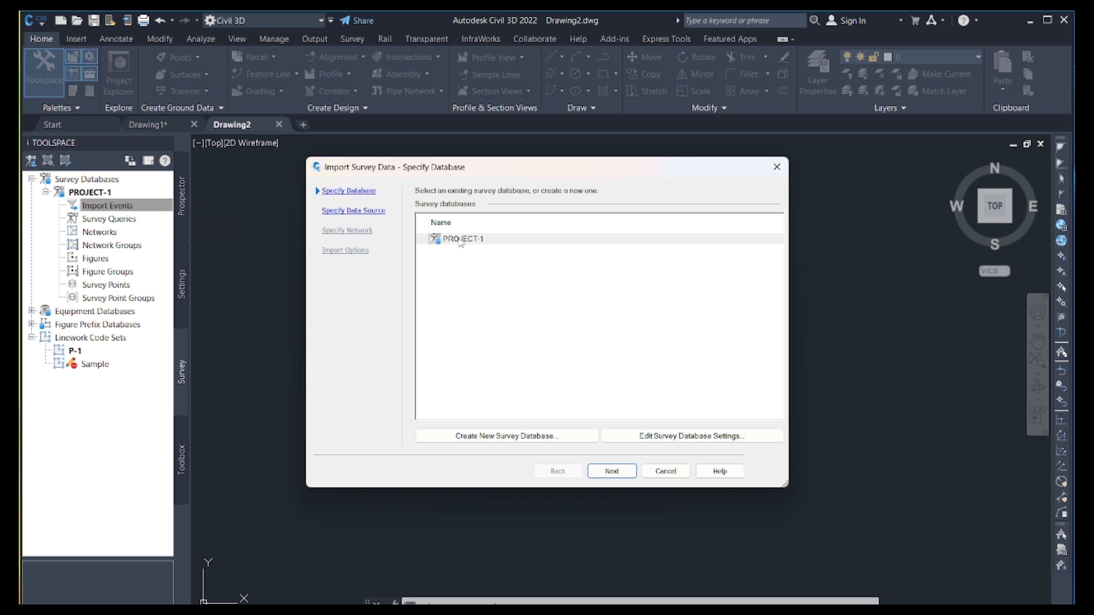
click(460, 239)
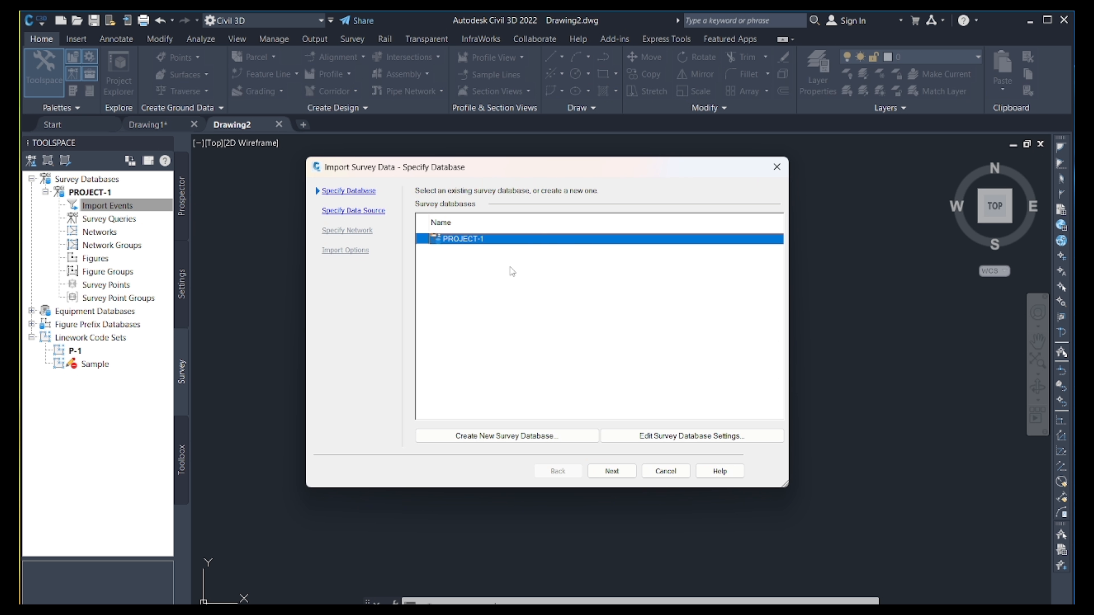
- In the survey database settings, set the coordinate zone to Ain el Abd / UTM zone 37N from the Saudi Arabia category
click(690, 437)
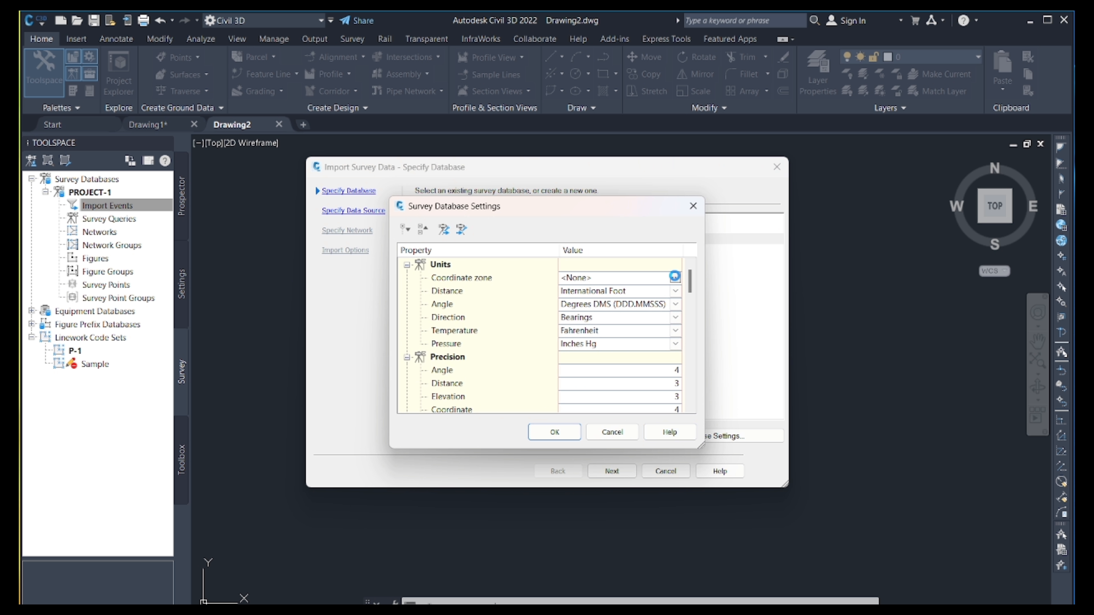
click(675, 278)
click(681, 249)
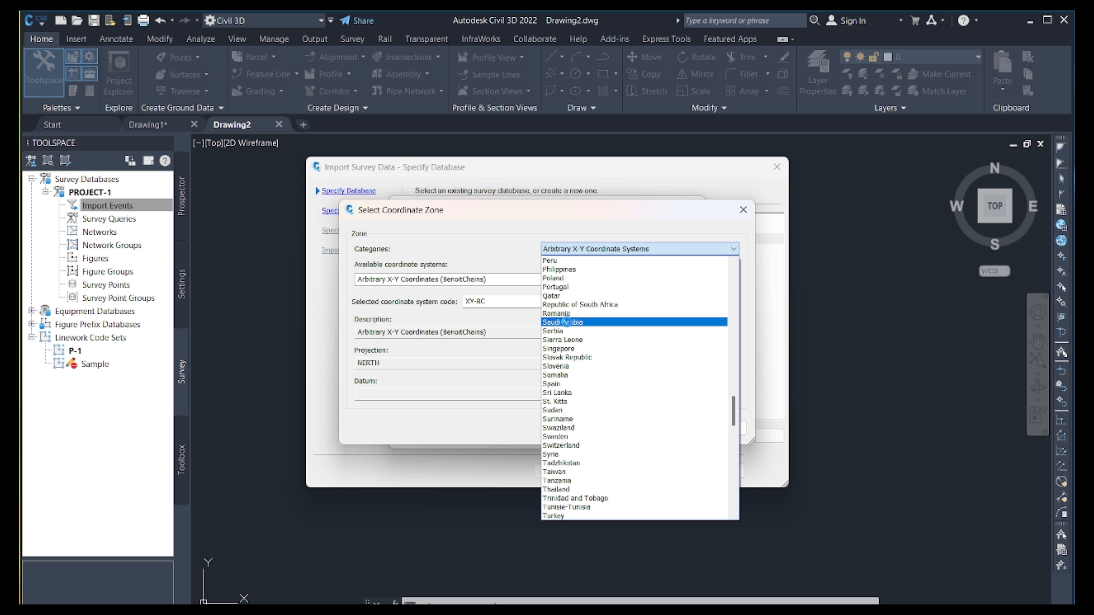
click(567, 322)
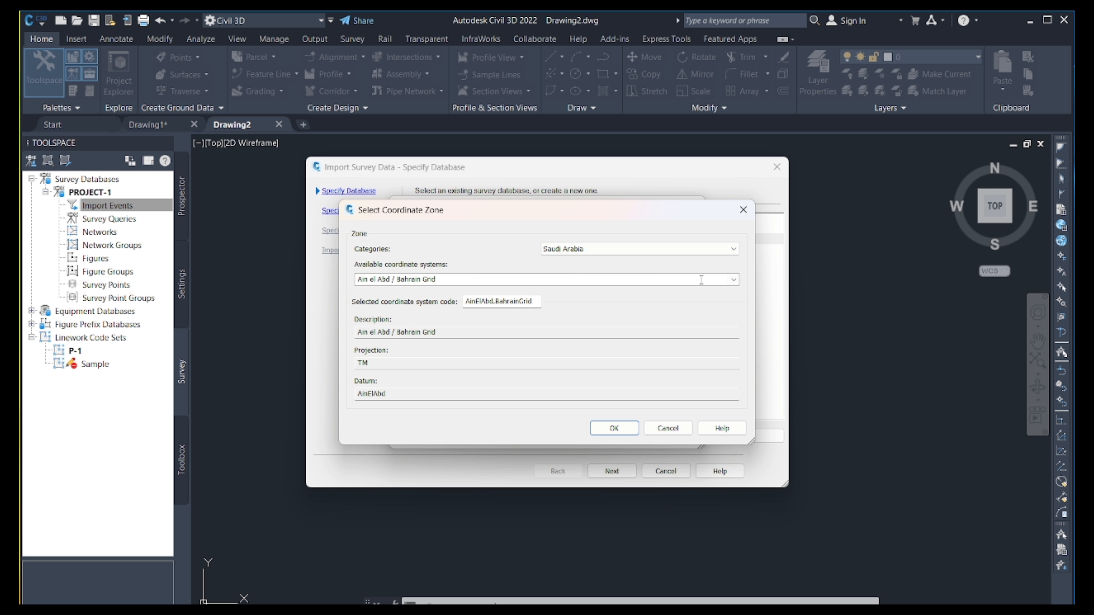
click(733, 279)
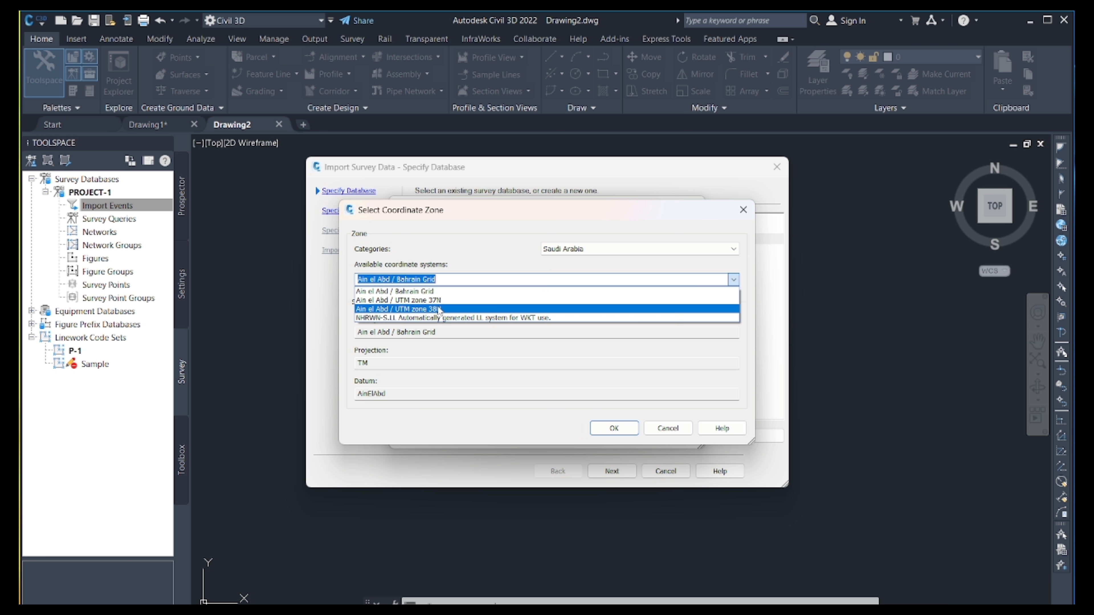
click(433, 300)
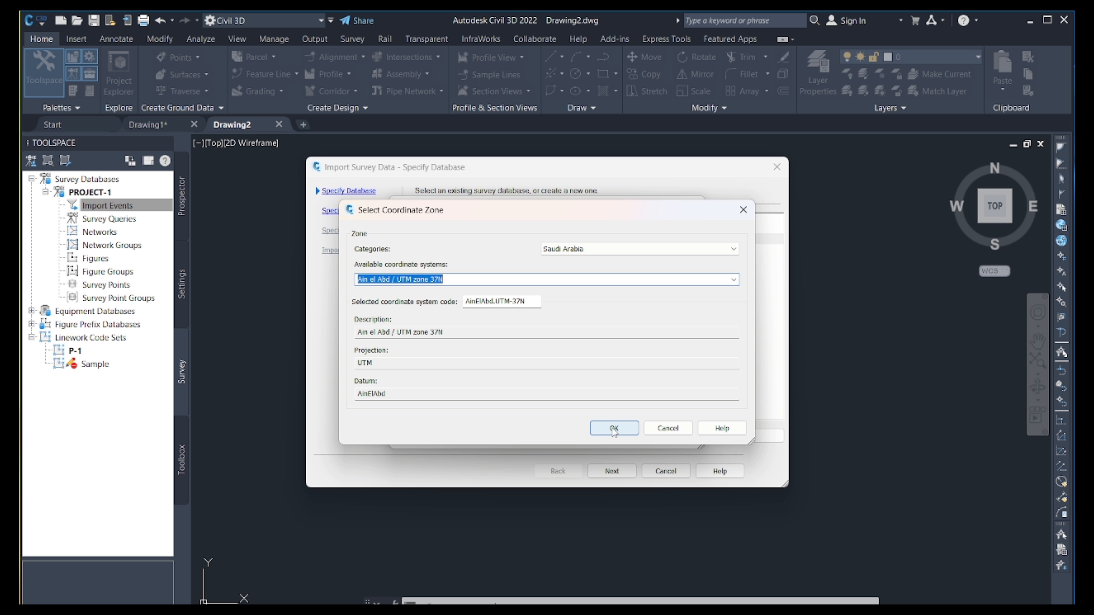
click(613, 429)
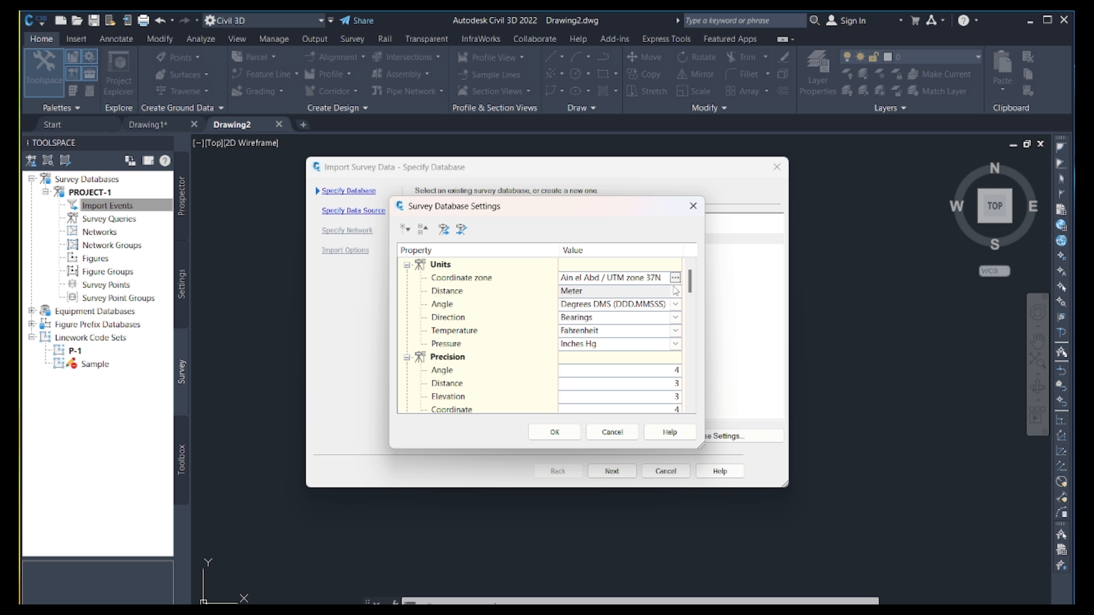
- Set the survey database's angle unit to Decimal Degrees and accept the settings
click(675, 304)
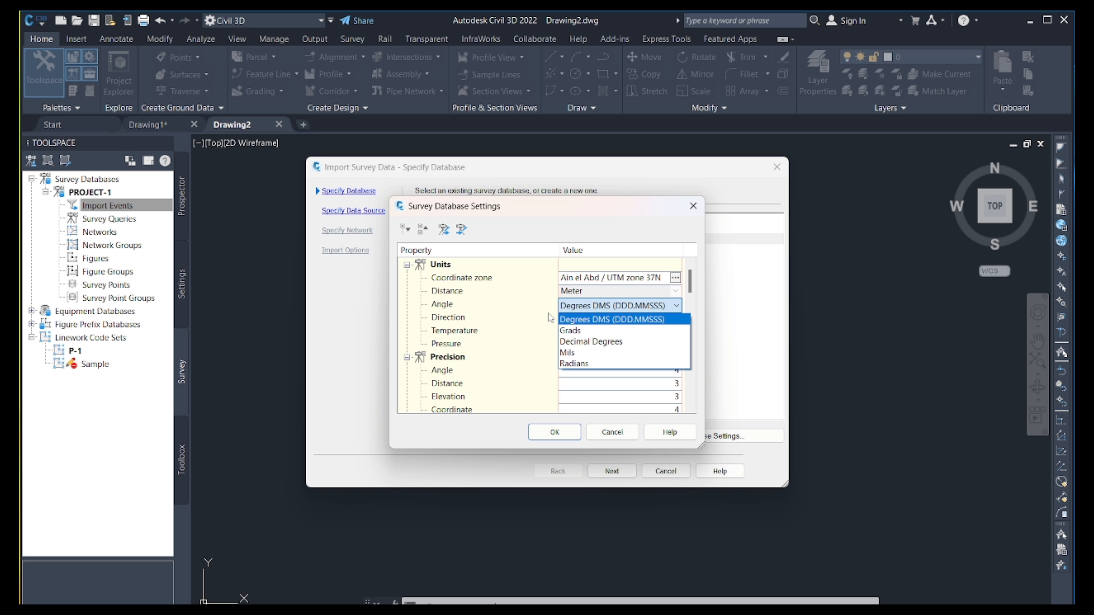
click(605, 341)
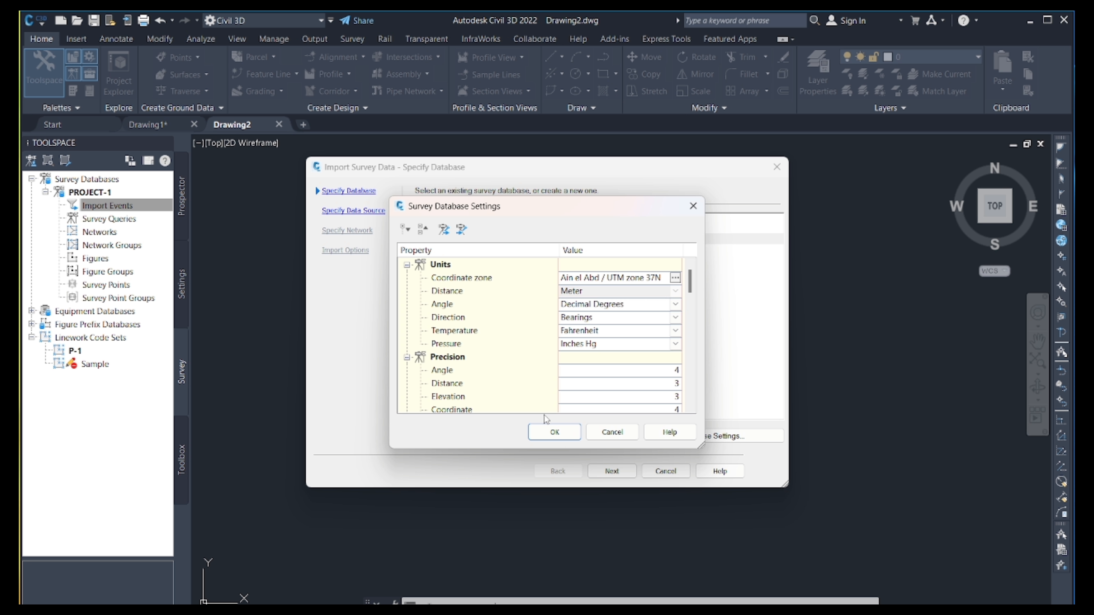
click(555, 431)
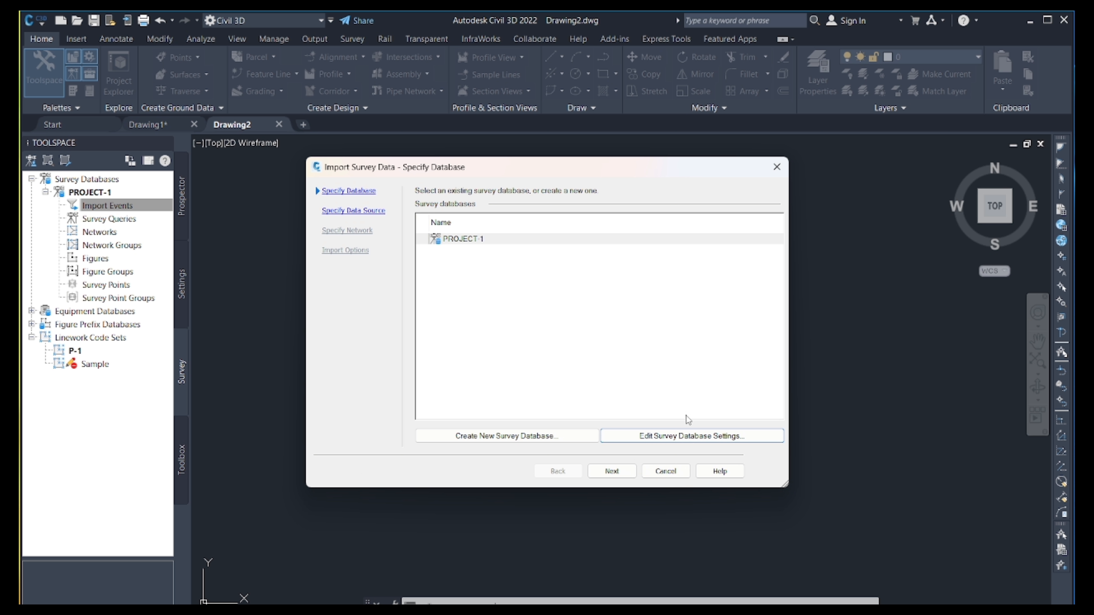
- Set the data source type to Point File and add the RAW DATA-TOUTUBE - Copy CSV from the desktop
click(623, 471)
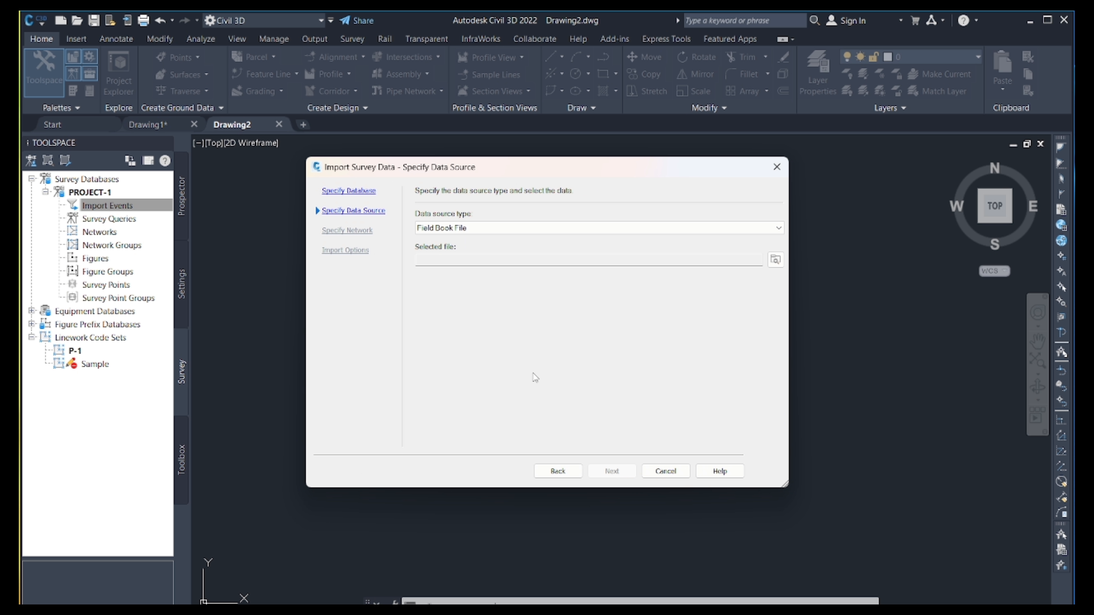
click(778, 228)
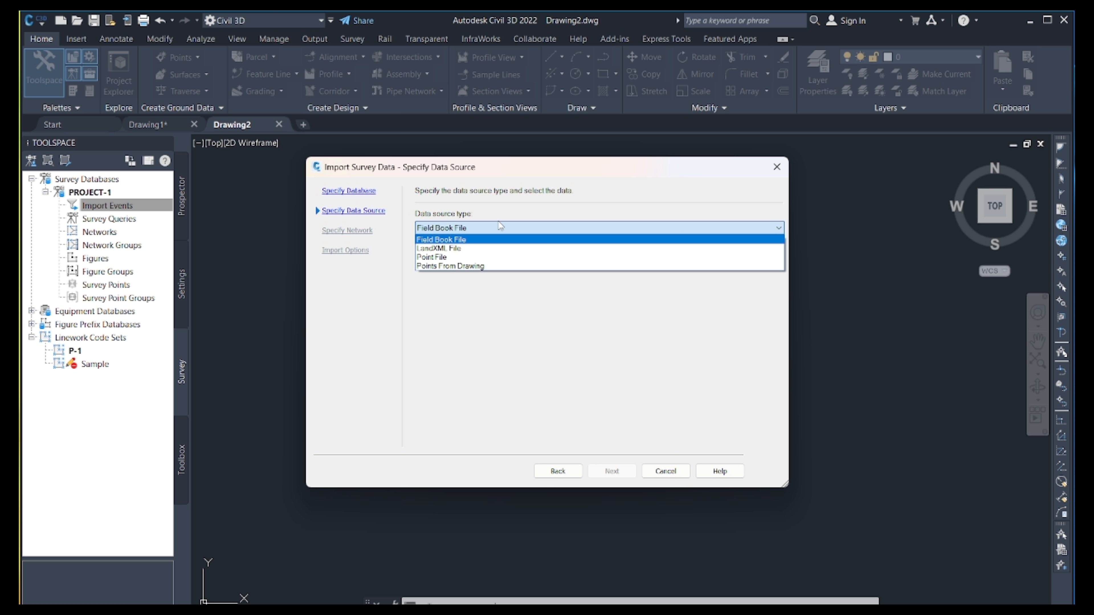
click(443, 258)
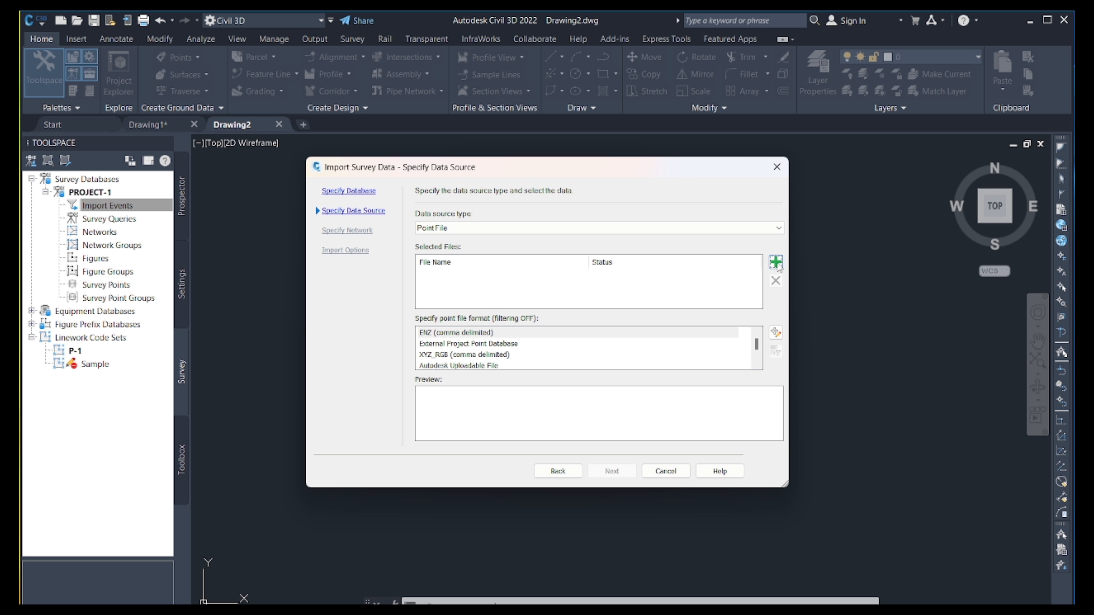
click(776, 263)
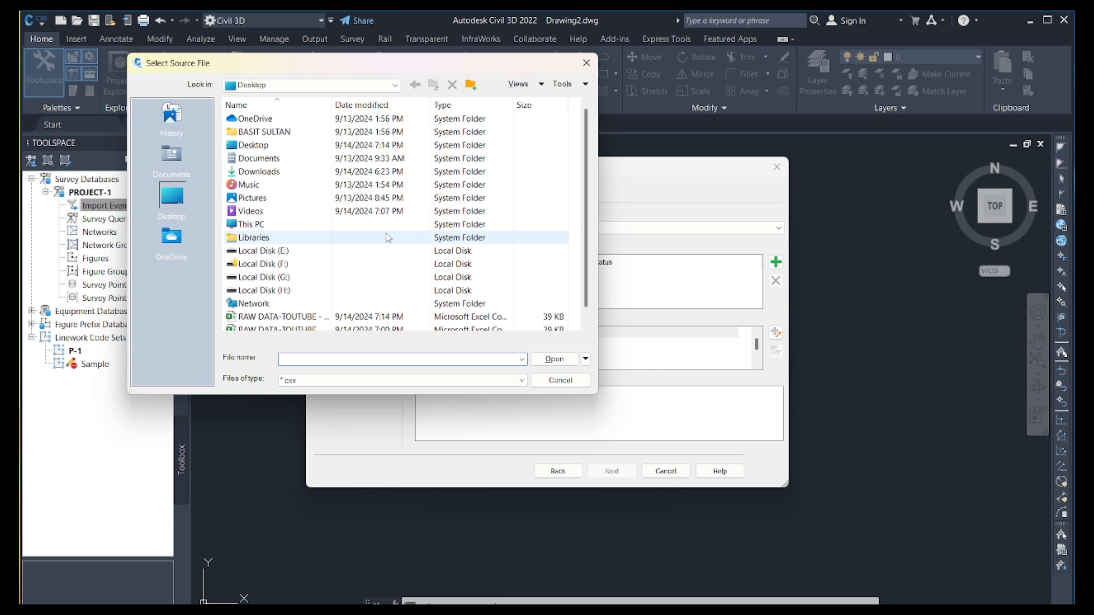
scroll(388, 237, down, 1)
drag(333, 101, 374, 100)
scroll(327, 259, down, 1)
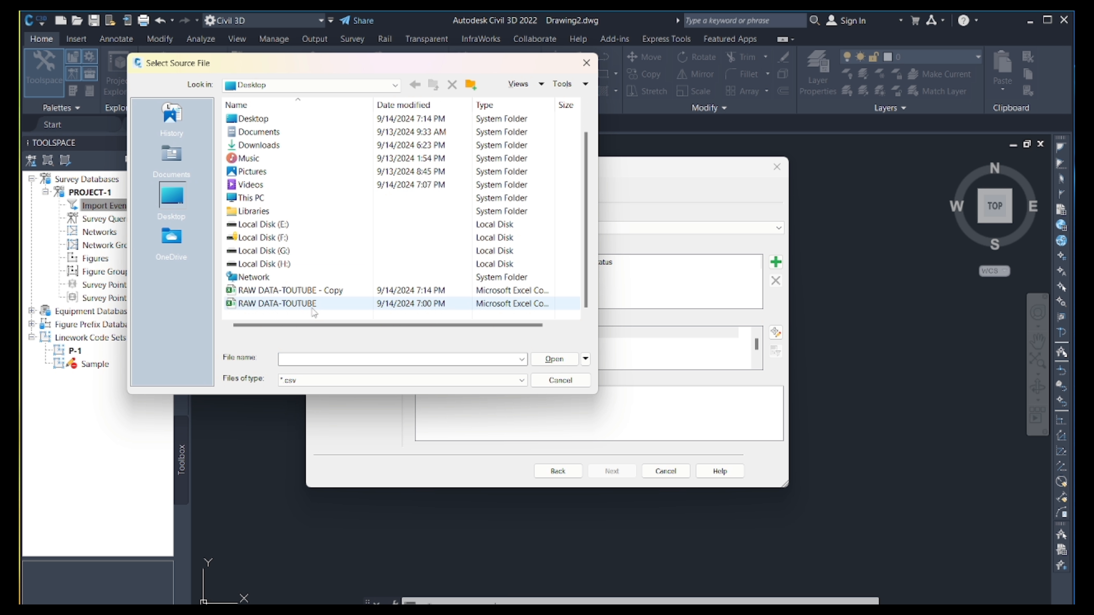
double_click(326, 291)
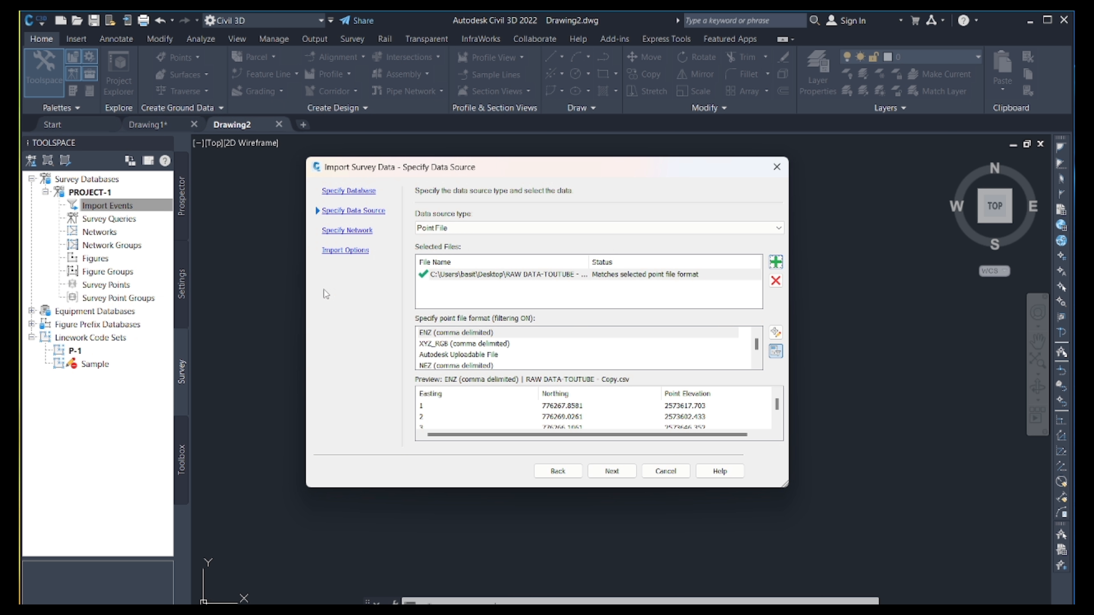
- Choose PENZD (comma delimited) as the point file format and proceed to the network selection
click(757, 364)
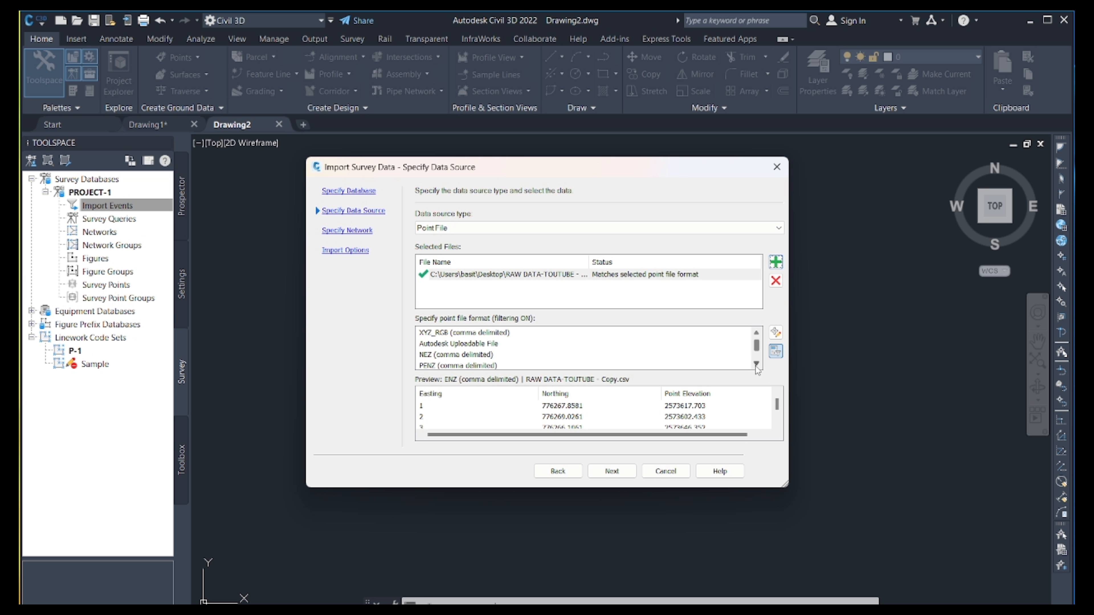
click(756, 365)
click(756, 365)
click(756, 364)
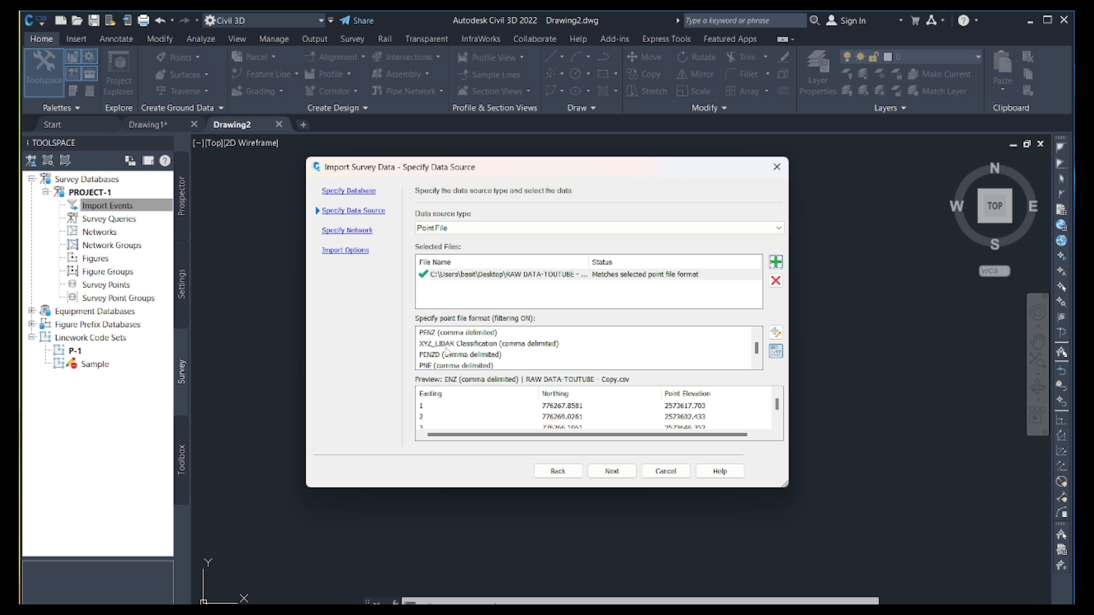
click(434, 356)
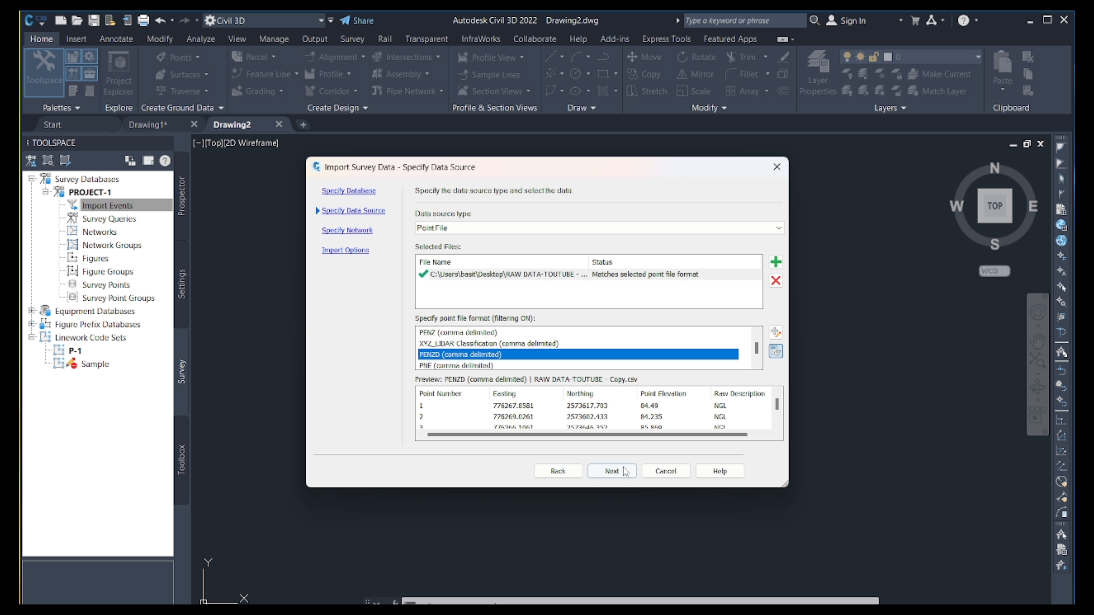
click(611, 471)
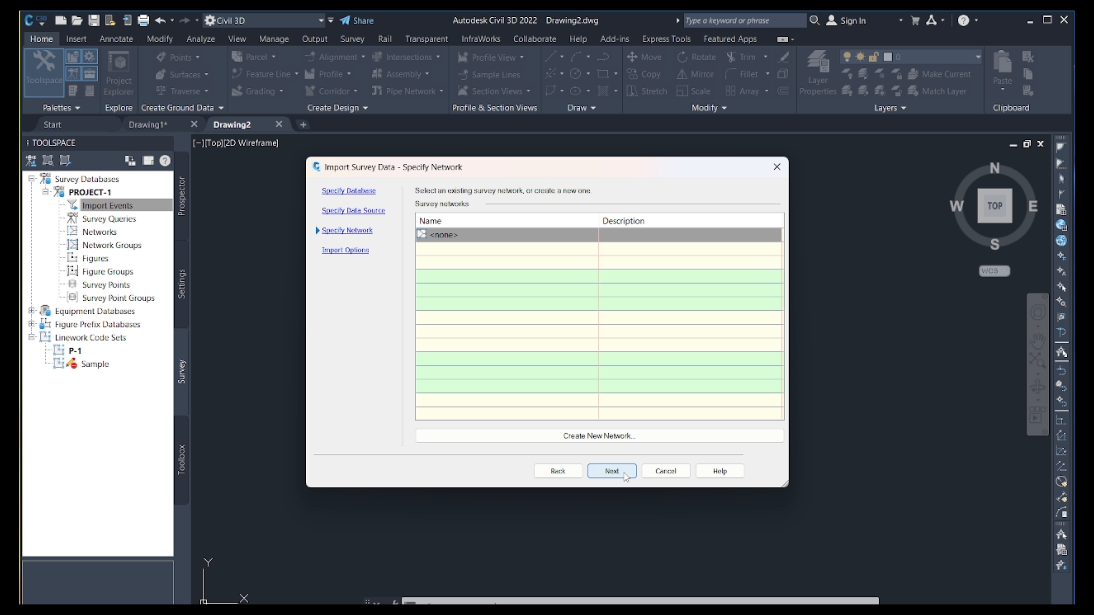
- Keep the survey network as none, enable linework processing during import, and run the import
click(612, 471)
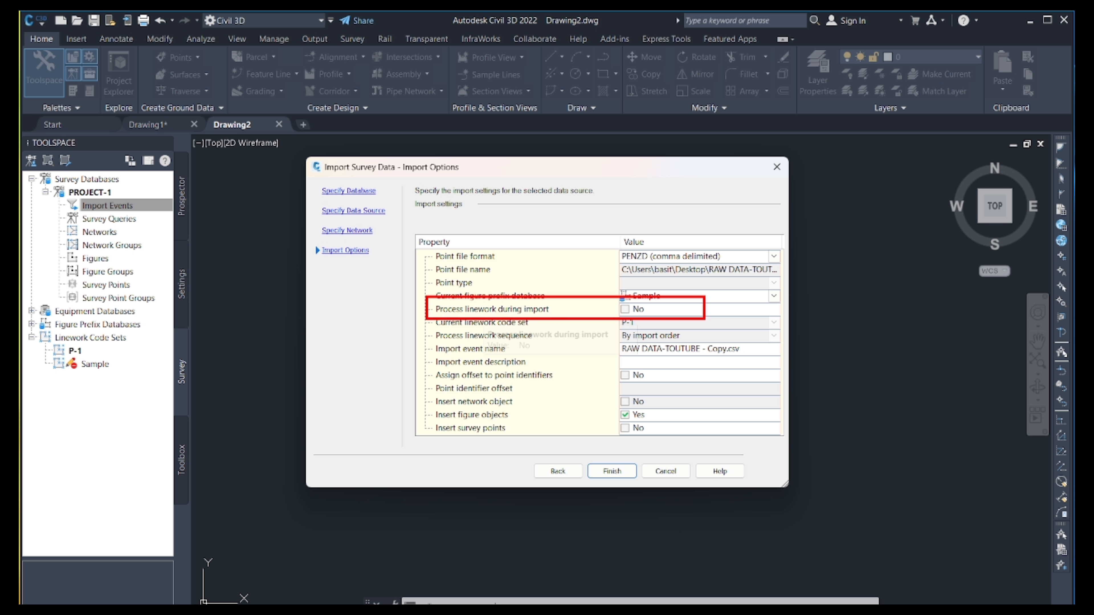
click(626, 309)
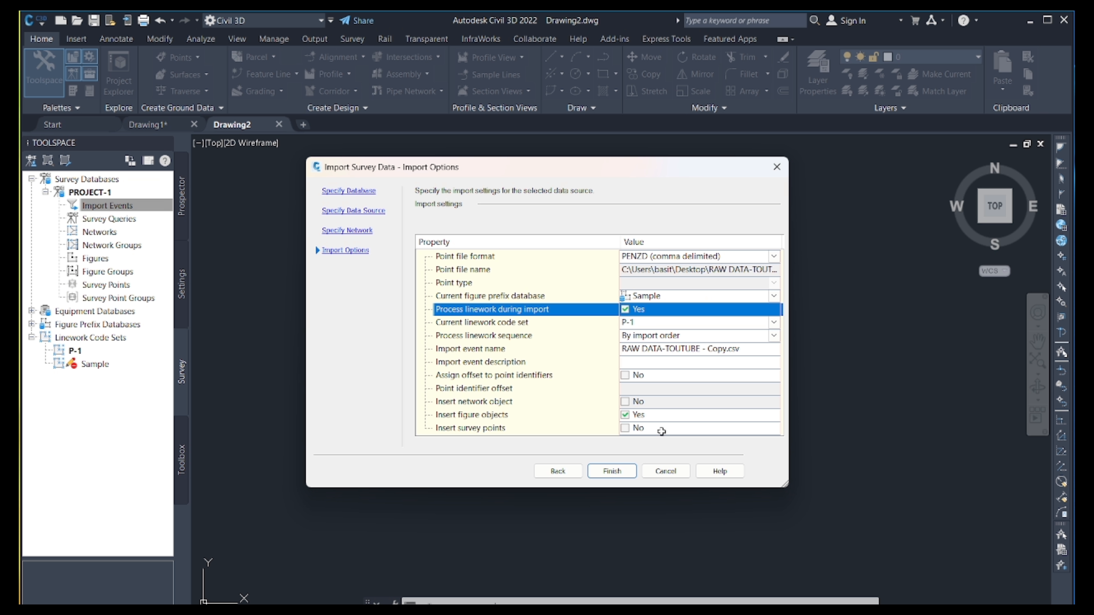
click(619, 472)
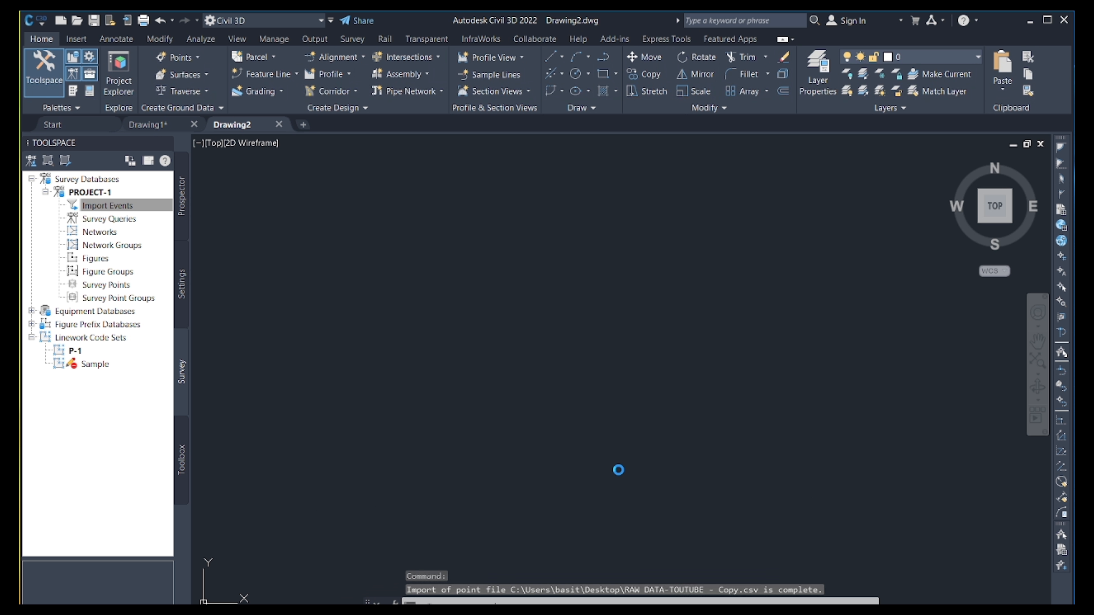
- Insert the survey points of the RAW DATA-TOUTUBE import event into the drawing
scroll(508, 267, down, 4)
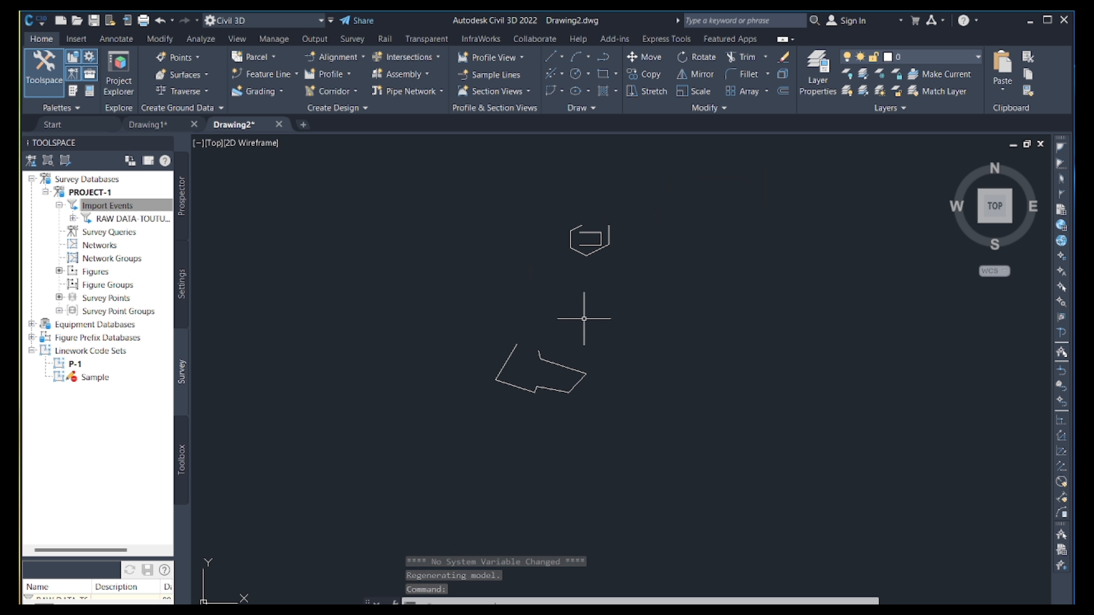
scroll(587, 317, up, 3)
scroll(625, 408, down, 3)
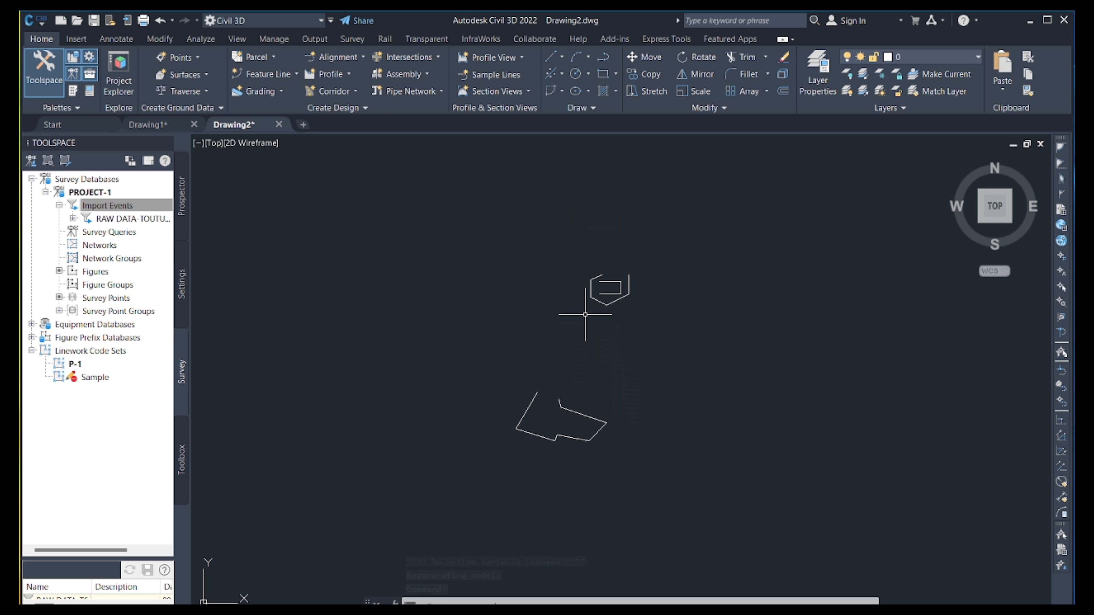
scroll(587, 312, up, 2)
scroll(574, 215, down, 2)
scroll(577, 211, up, 2)
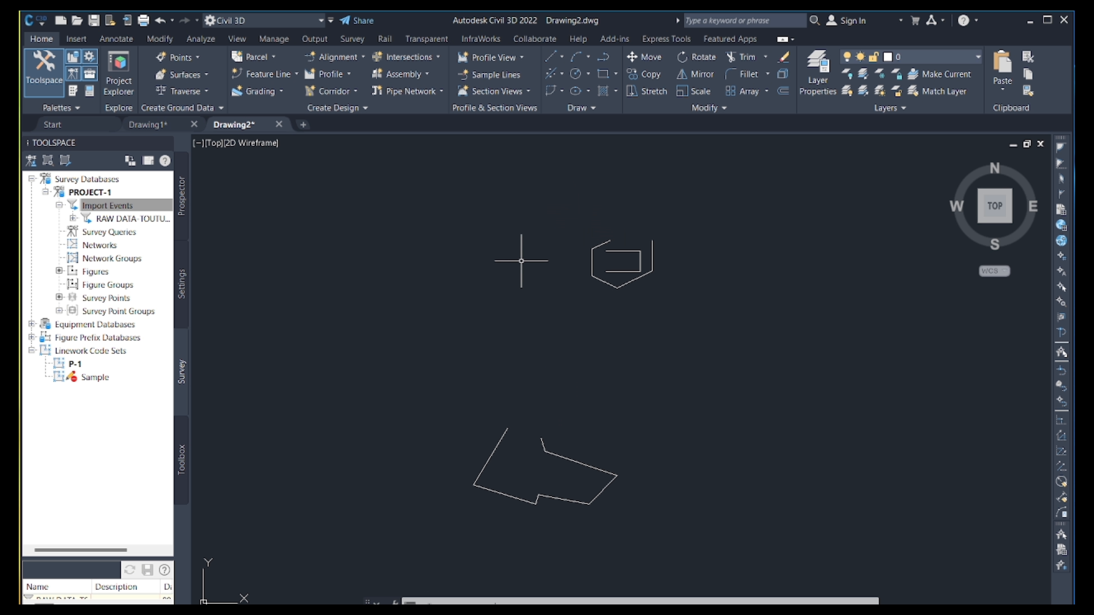
double_click(120, 220)
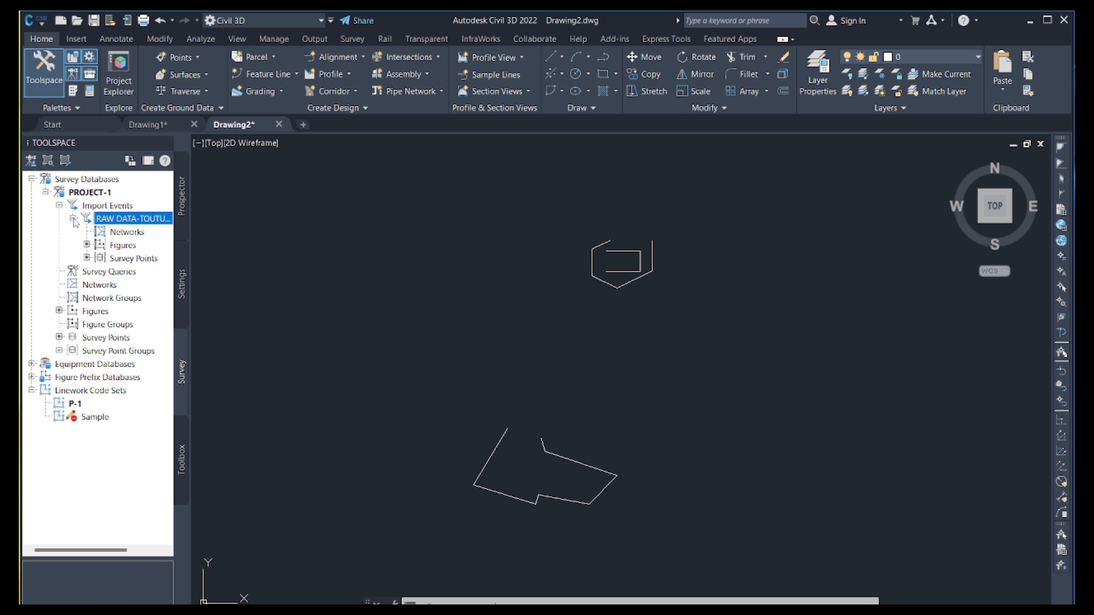
right_click(107, 222)
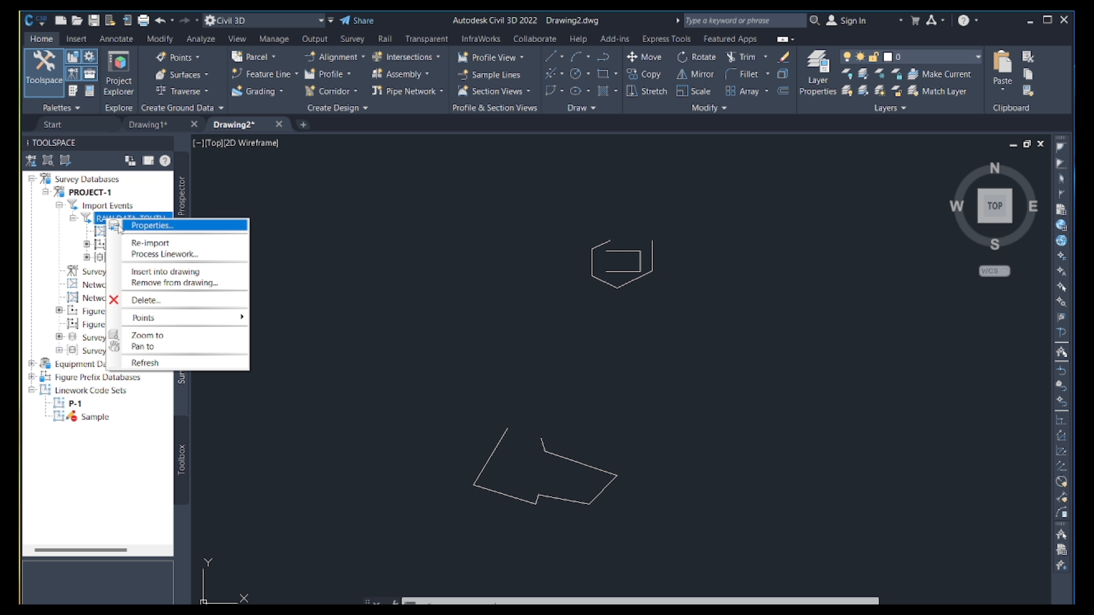
mouse_move(201, 323)
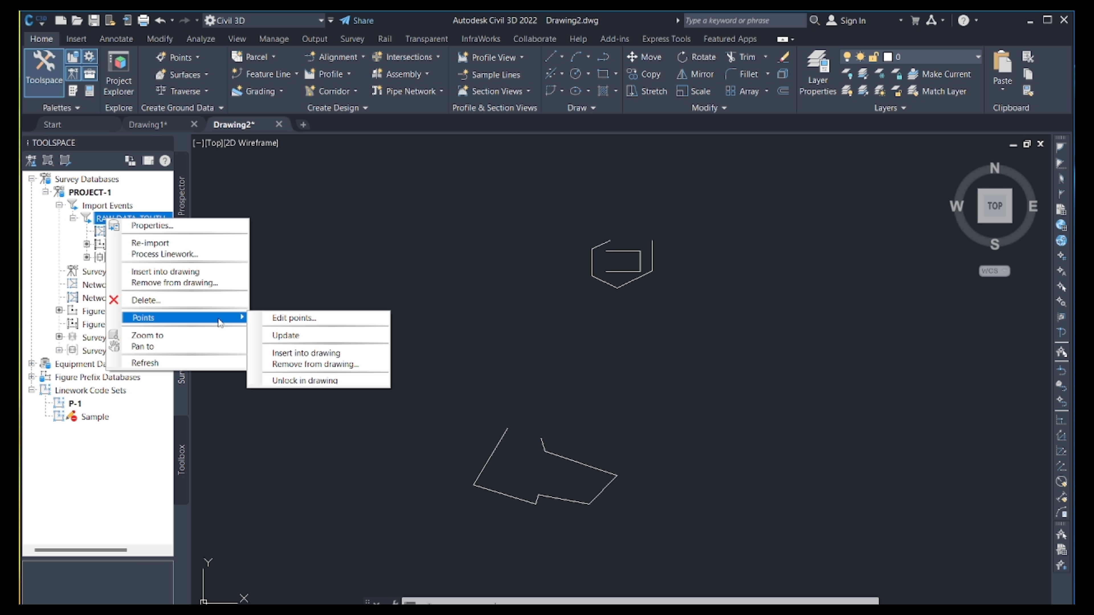
click(324, 354)
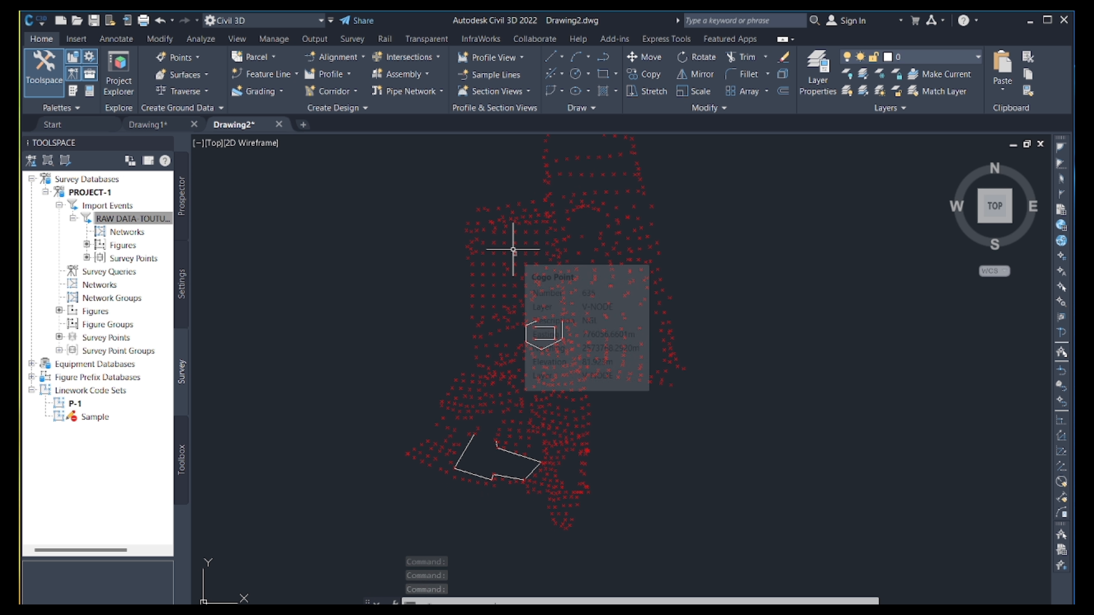
key(Escape)
key(Escape)
key(Escape)
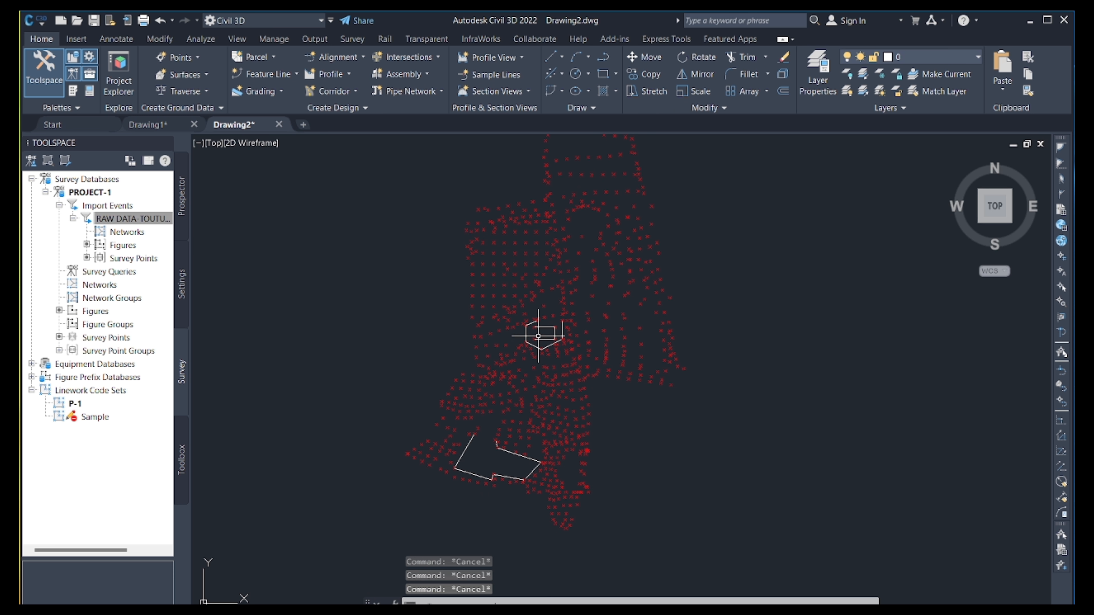
- Set the Closed property of the outer FENCE figure to Yes in its survey figure properties and apply the change
scroll(553, 339, up, 8)
scroll(552, 339, down, 4)
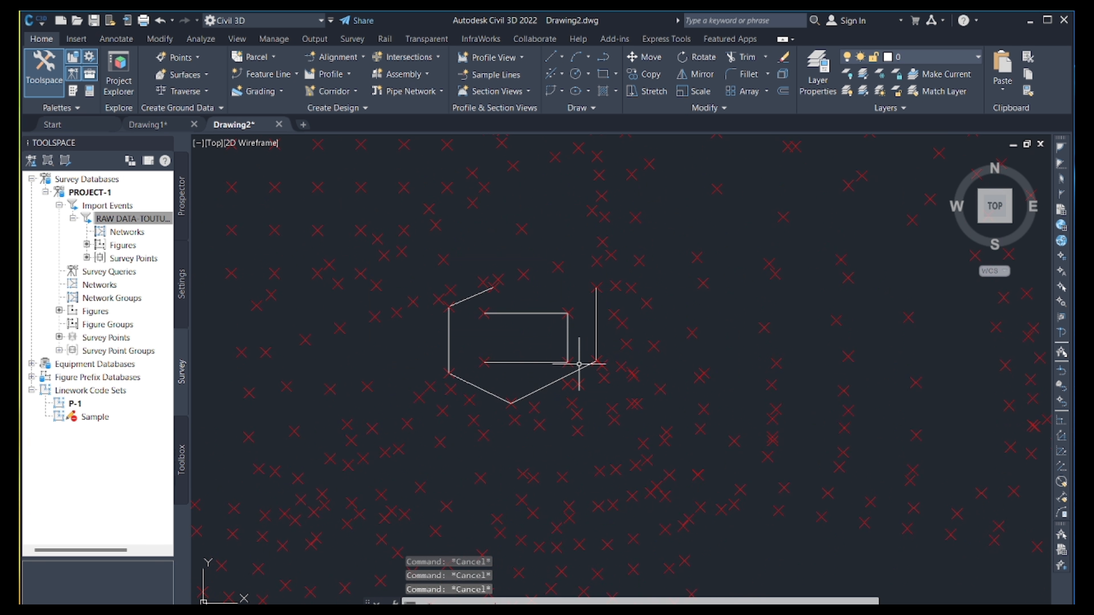
scroll(594, 332, up, 4)
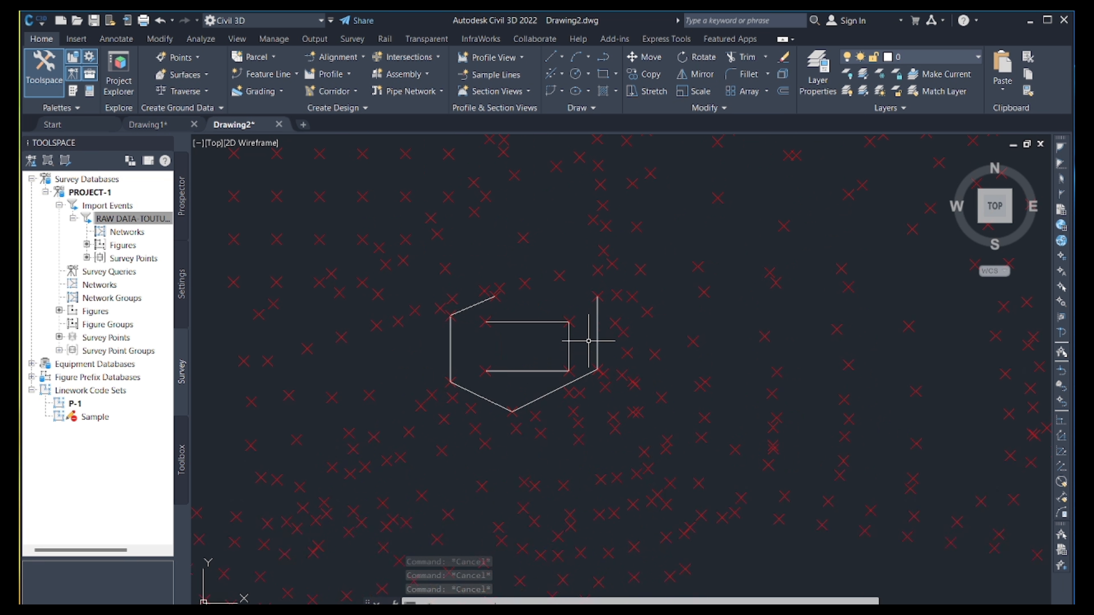
click(600, 320)
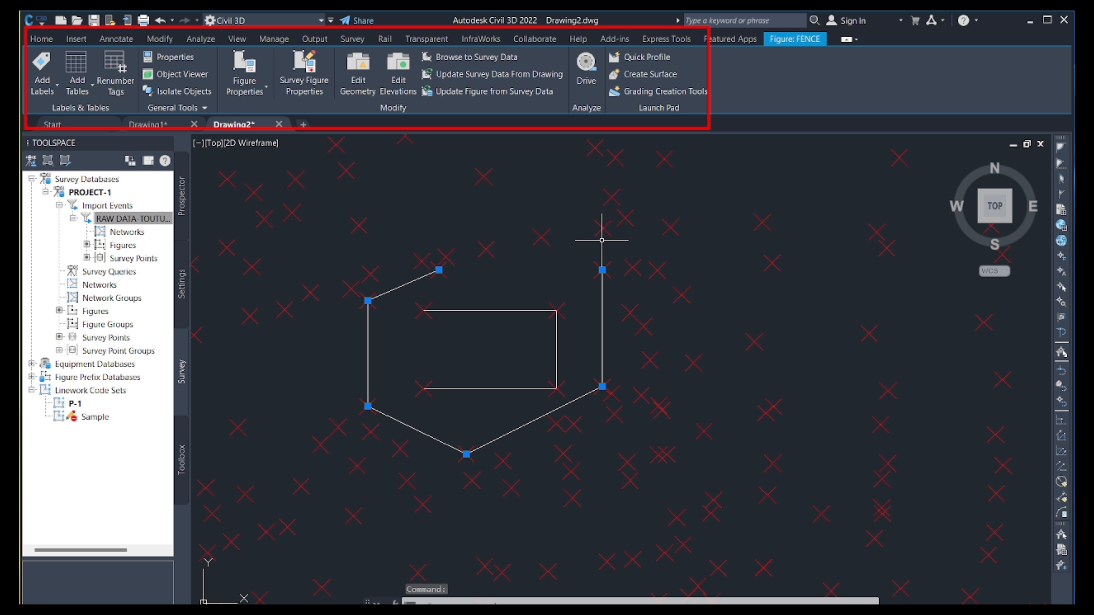
click(313, 68)
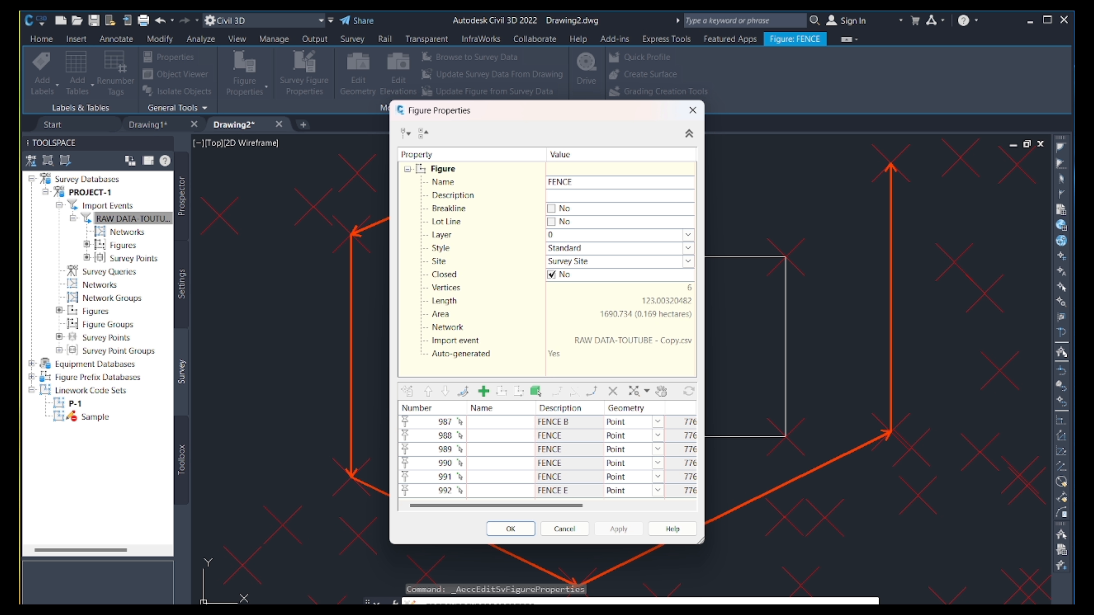
click(552, 275)
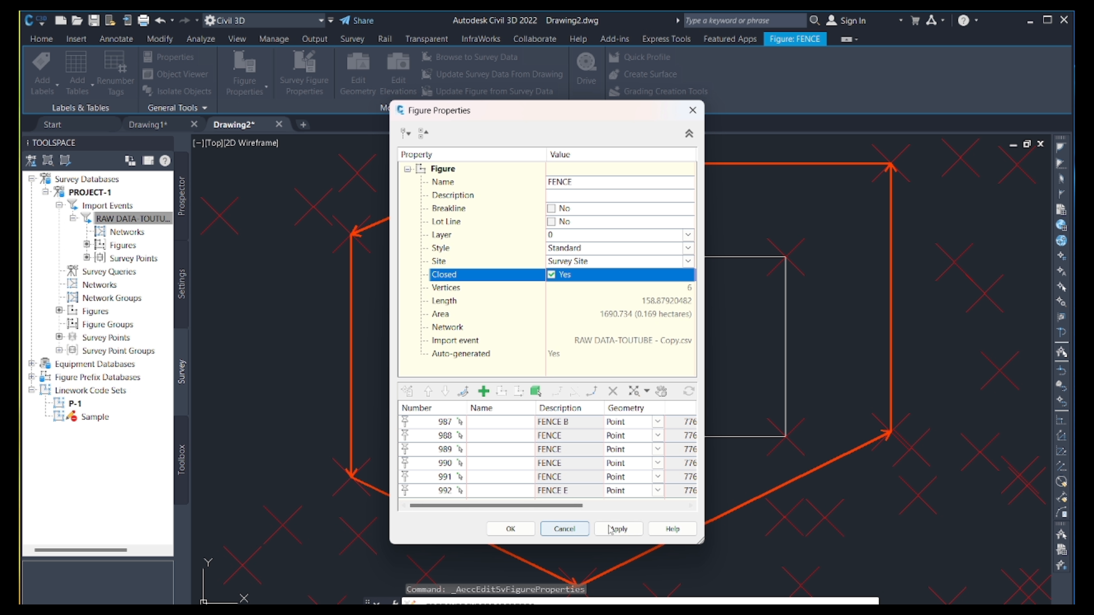
click(618, 528)
click(510, 528)
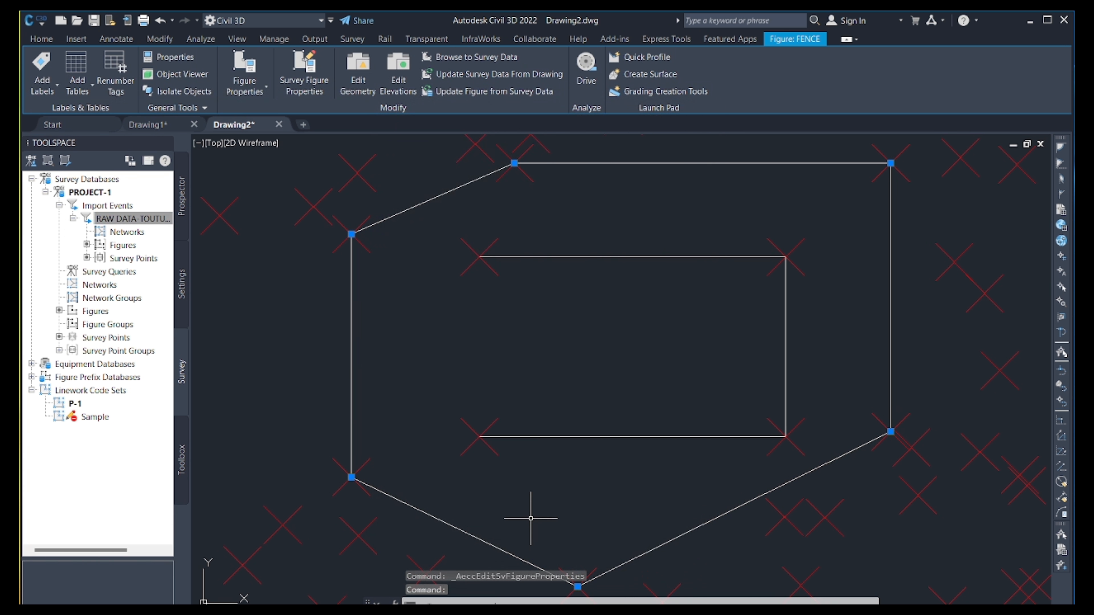
scroll(618, 237, down, 3)
scroll(624, 235, up, 2)
key(Escape)
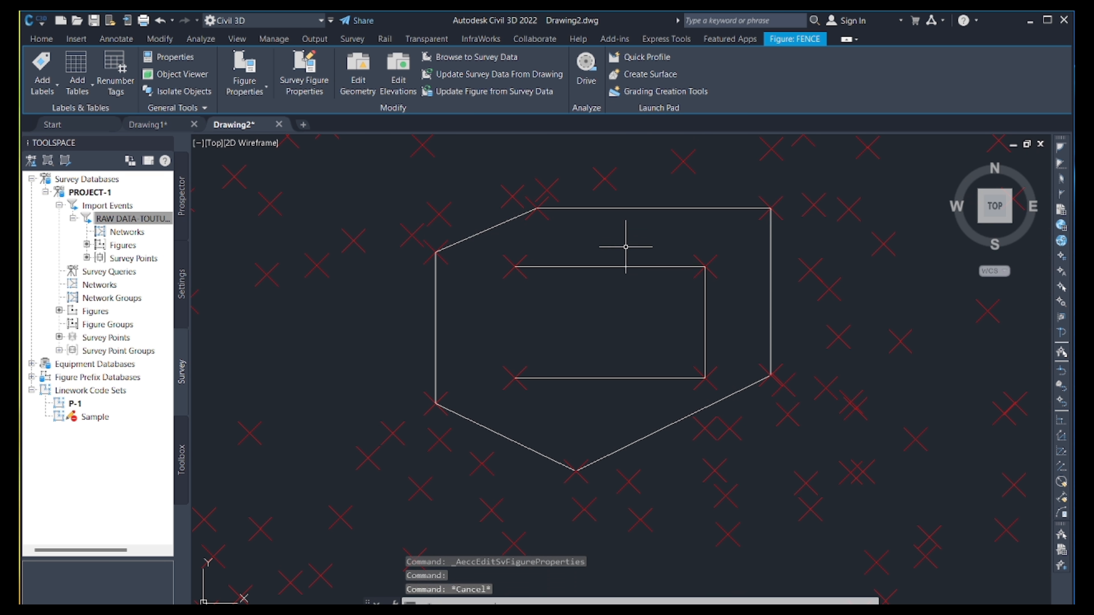
- Close the HOUSE figure inside the fence by setting its Closed property to Yes, and clear the selection
click(626, 265)
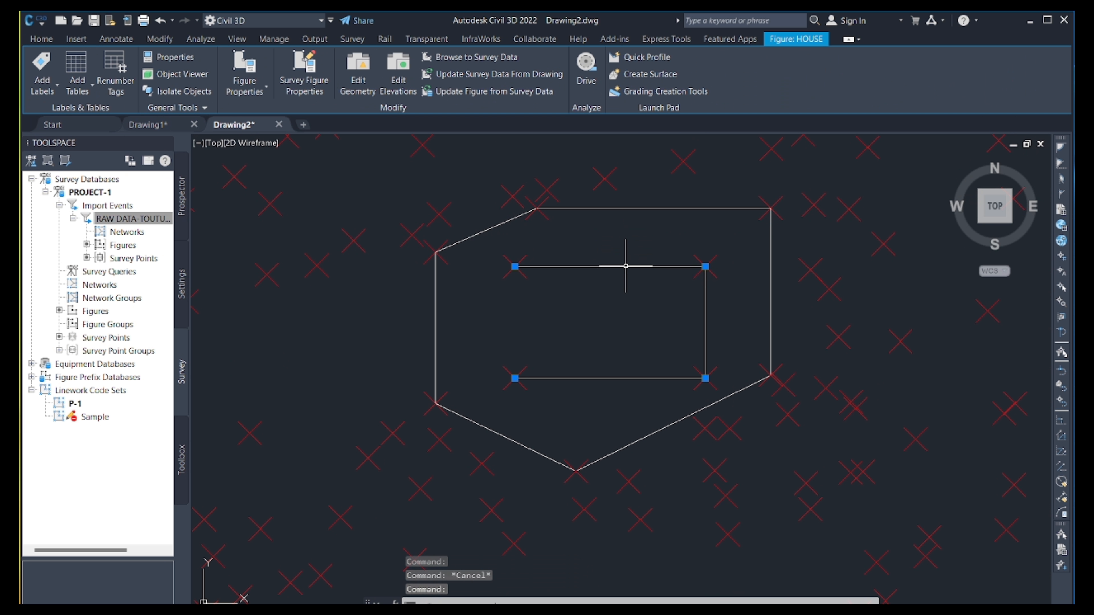
click(284, 77)
click(546, 274)
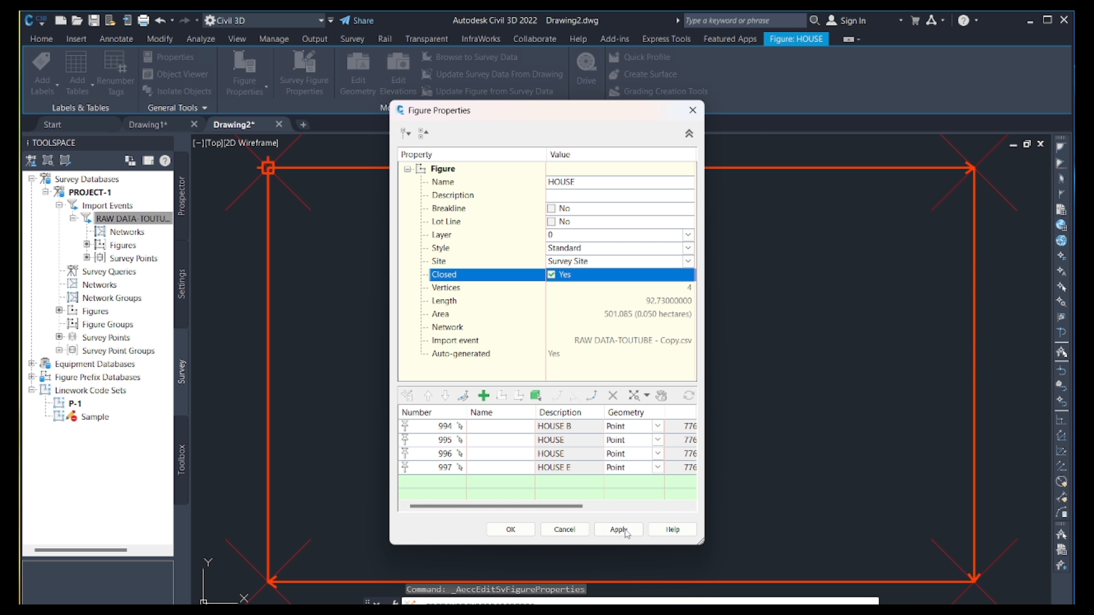
click(510, 529)
scroll(533, 312, down, 8)
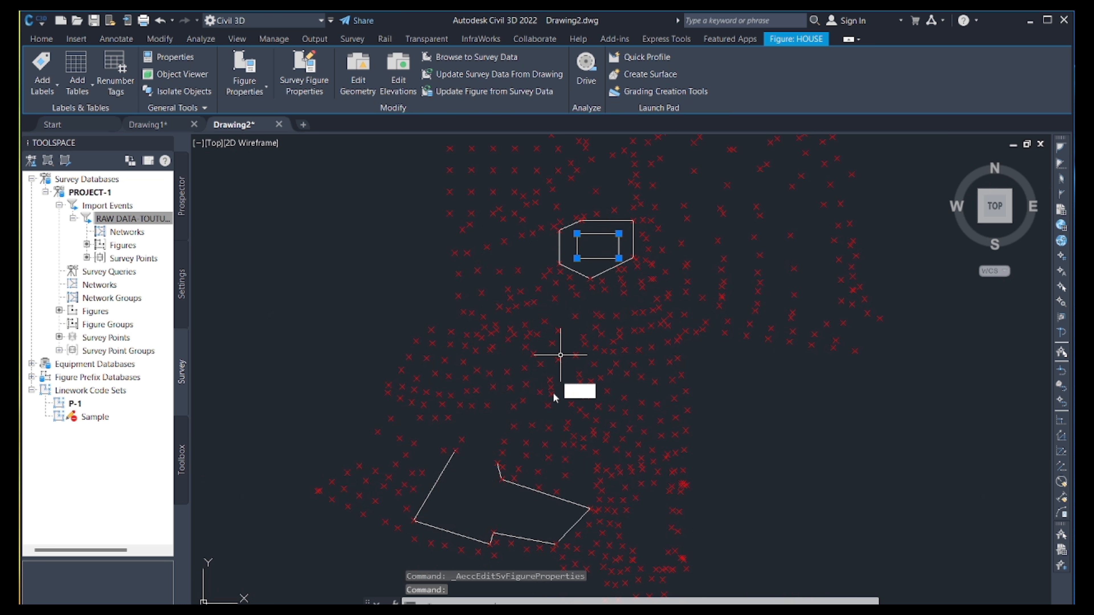
scroll(517, 494, up, 6)
key(Escape)
- Turn on the Closed property for the PLAND figure south of the fence and apply it
click(532, 454)
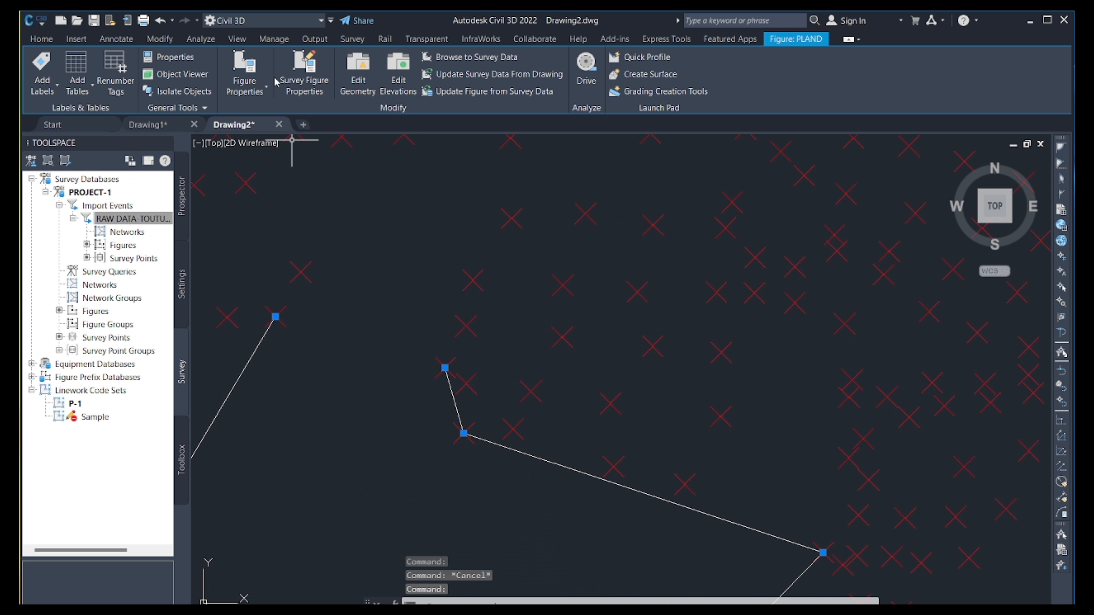
click(301, 71)
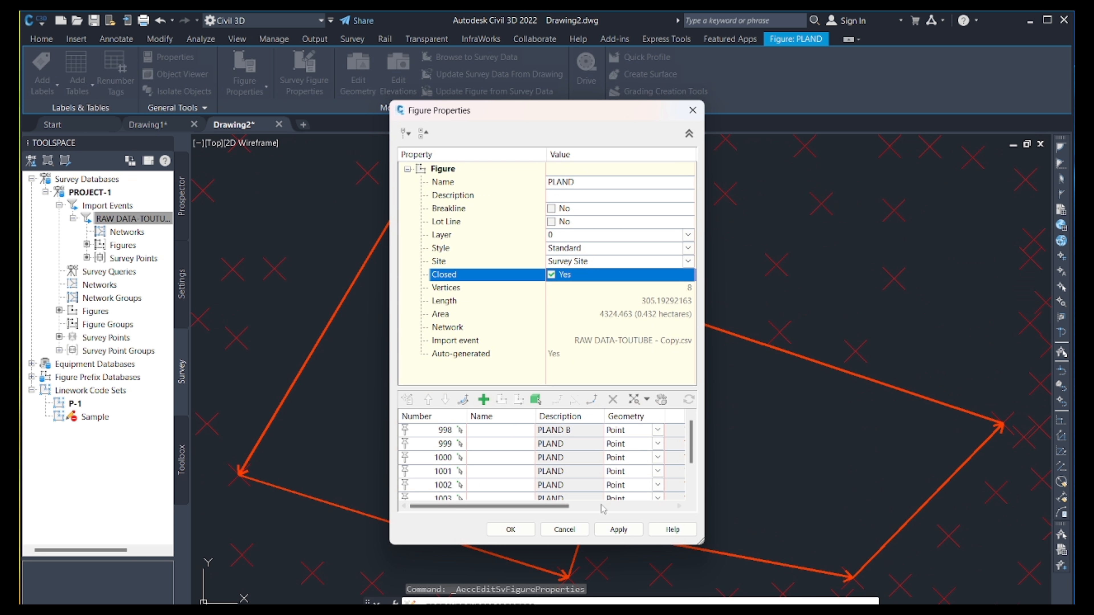
click(619, 529)
click(510, 529)
scroll(519, 490, down, 10)
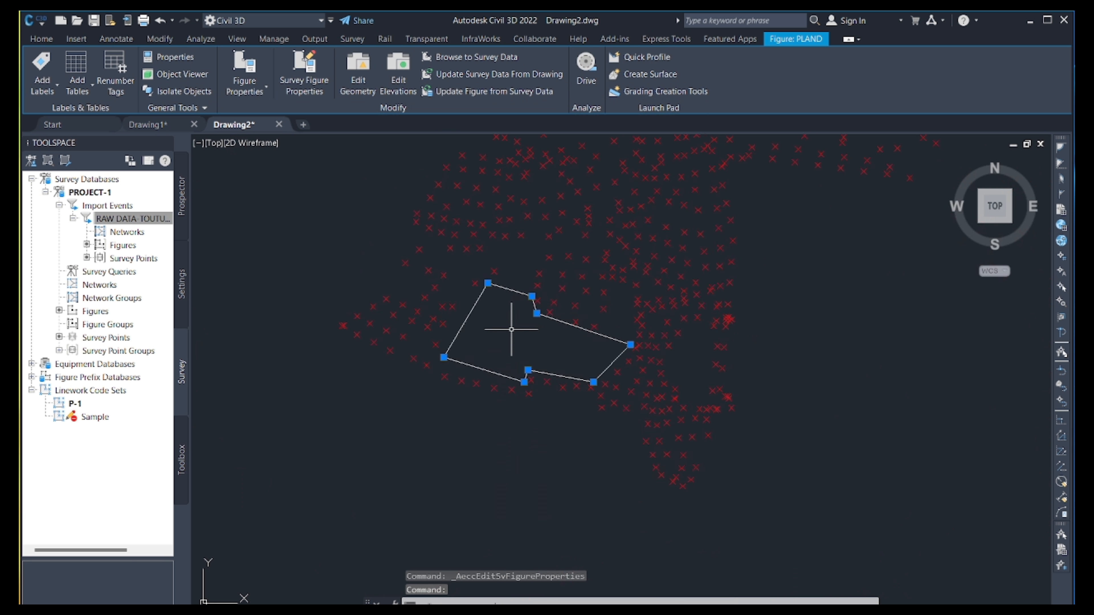